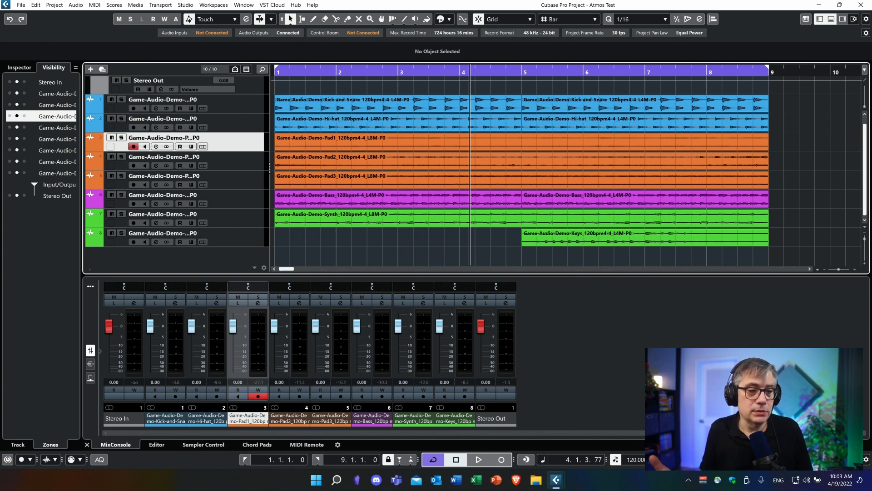
Step: Add a 7.1.4 group track named Atmos Bus, routed to Stereo Out and created inside a folder
right_click(190, 260)
click(255, 78)
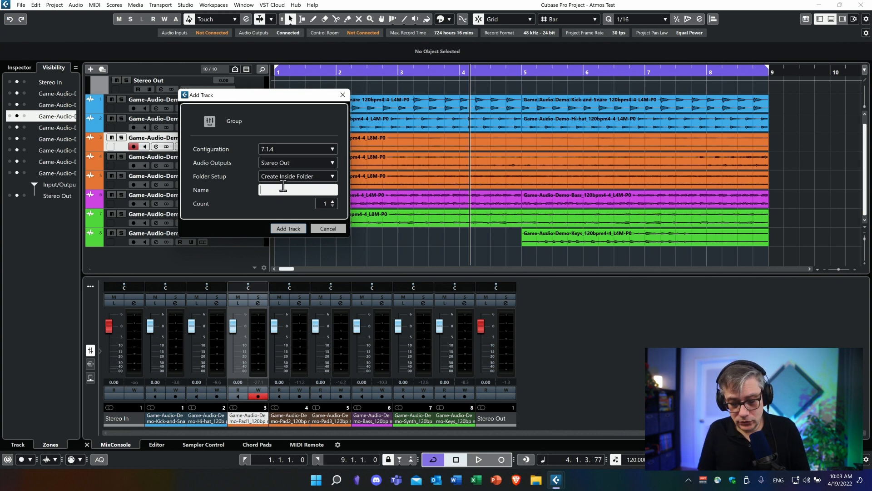
text(Atmo)
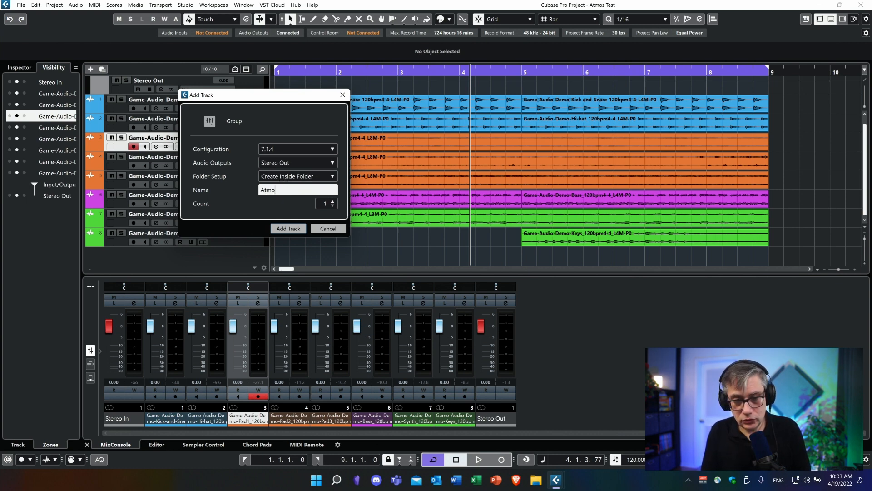
text(s Bus)
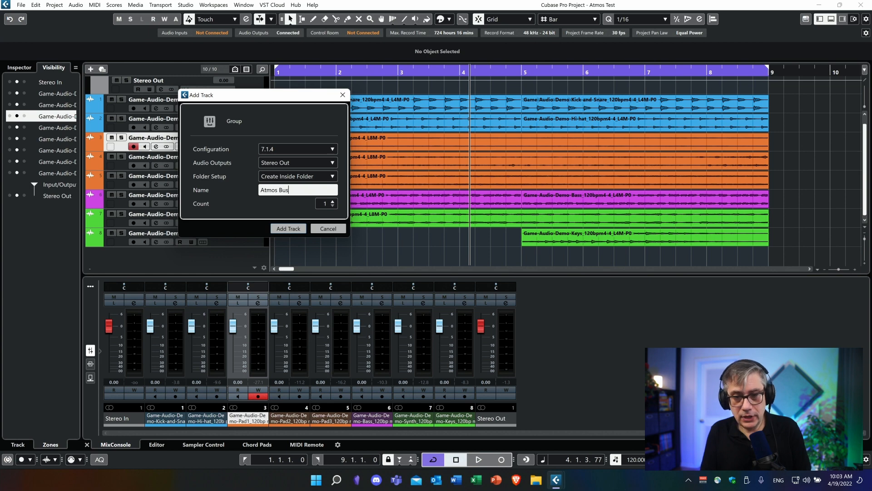
click(298, 226)
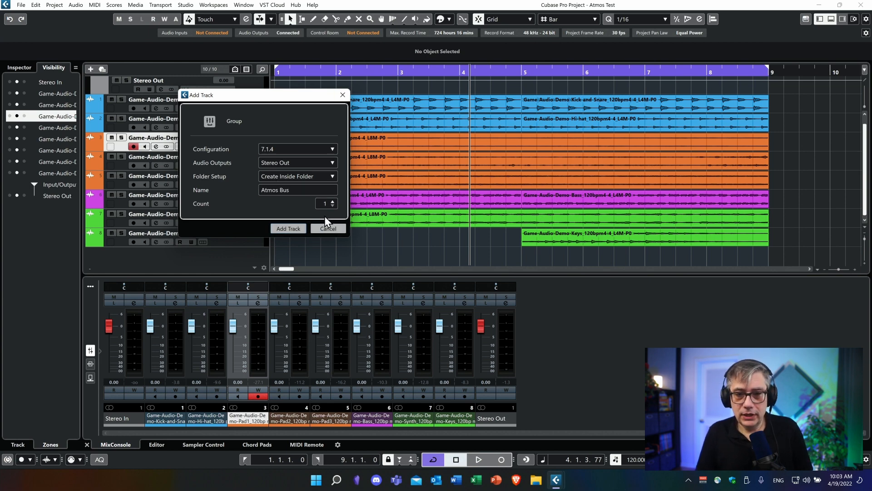
click(285, 230)
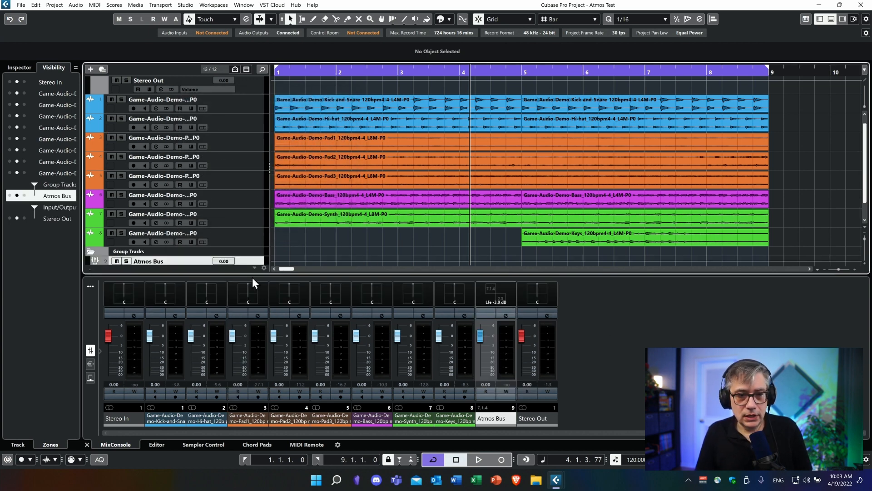
Step: Insert Renderer for Dolby Atmos in the first insert slot of Atmos Bus and view its downmix options
click(506, 316)
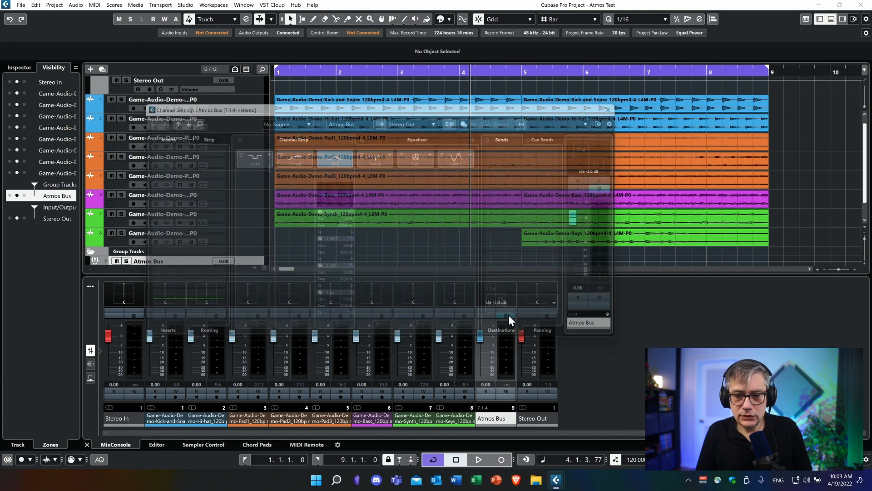
click(210, 147)
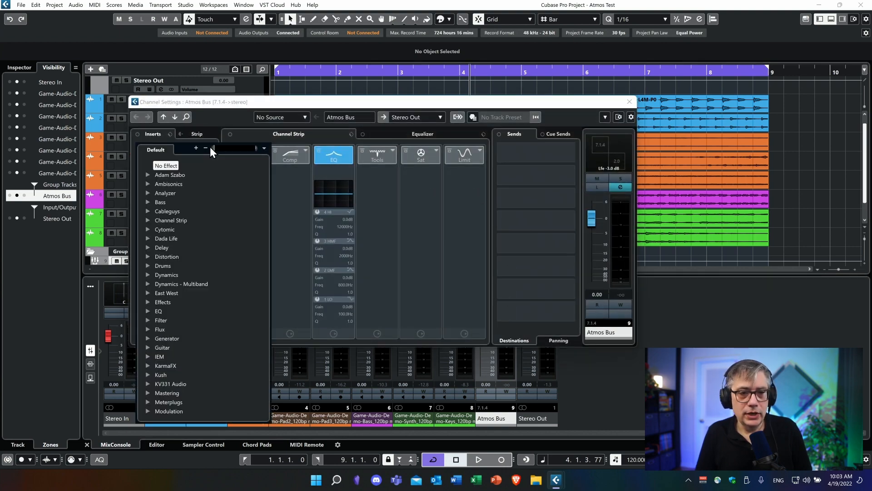
text(dol)
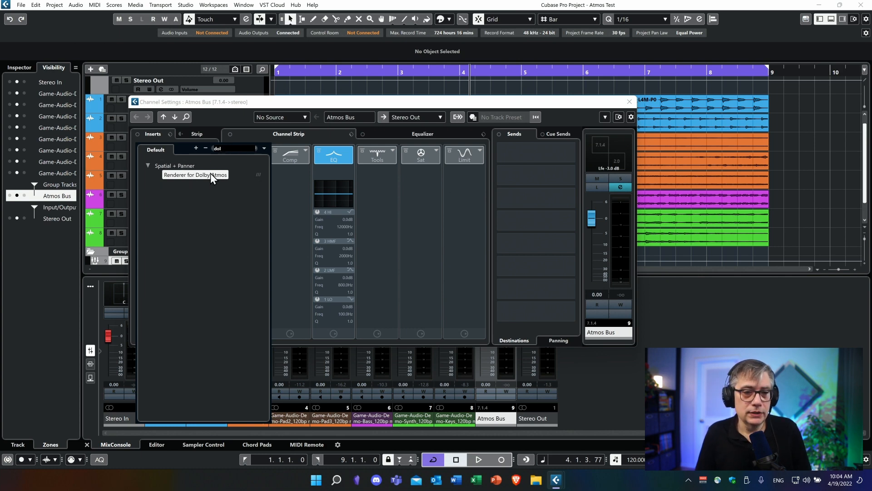
click(197, 176)
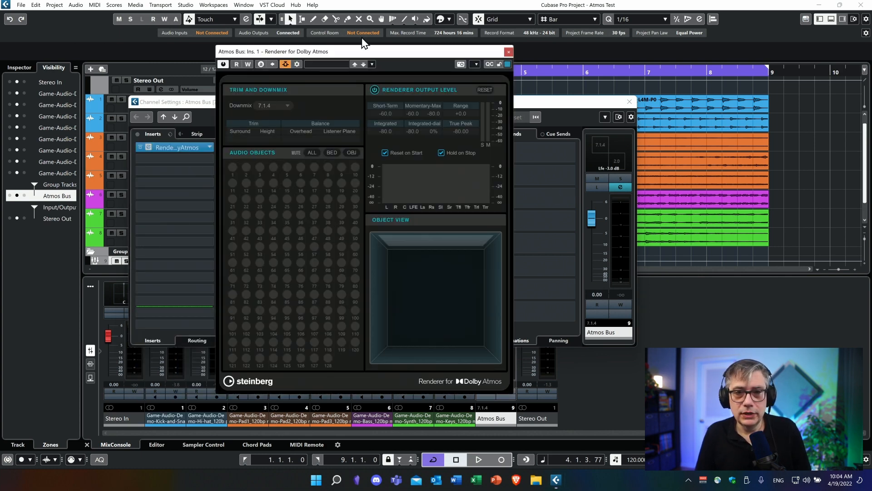
drag(386, 52, 337, 60)
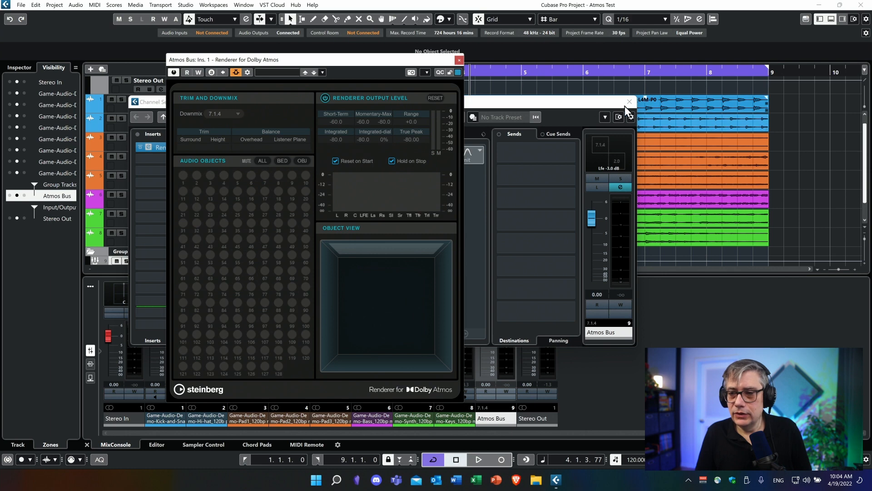
click(629, 101)
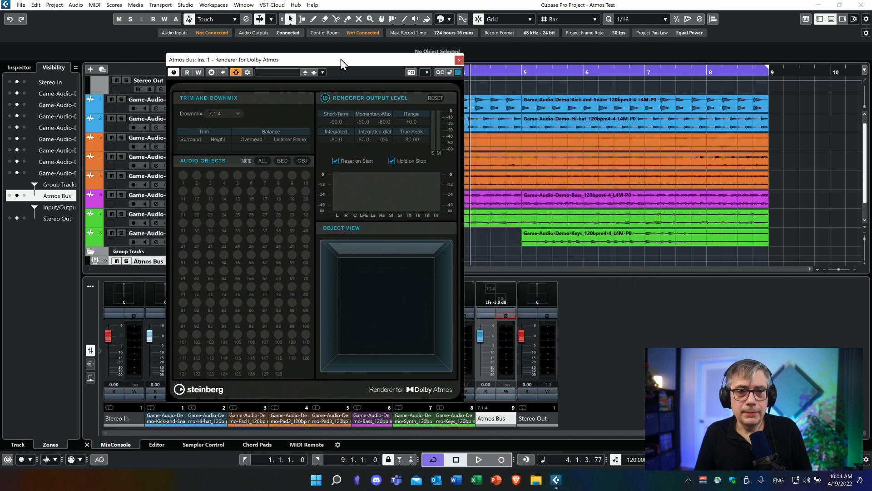
mouse_move(341, 59)
mouse_down()
mouse_move(342, 51)
mouse_move(370, 55)
mouse_move(356, 54)
mouse_up()
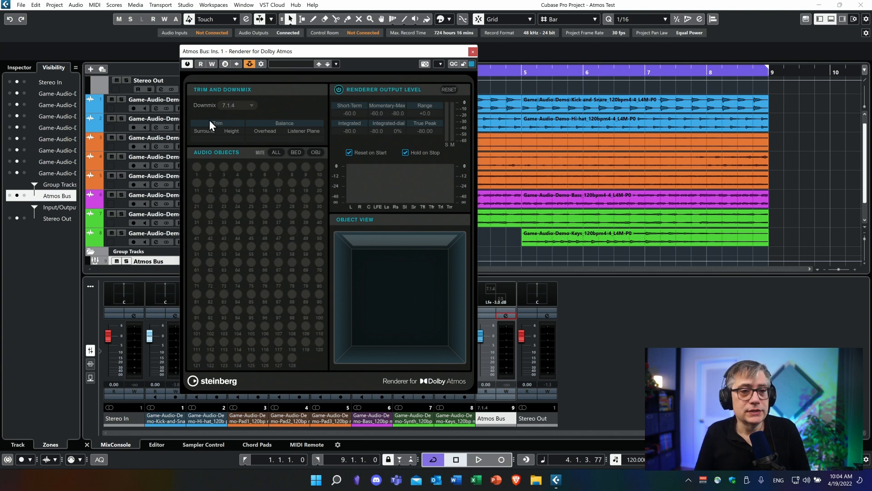
click(251, 108)
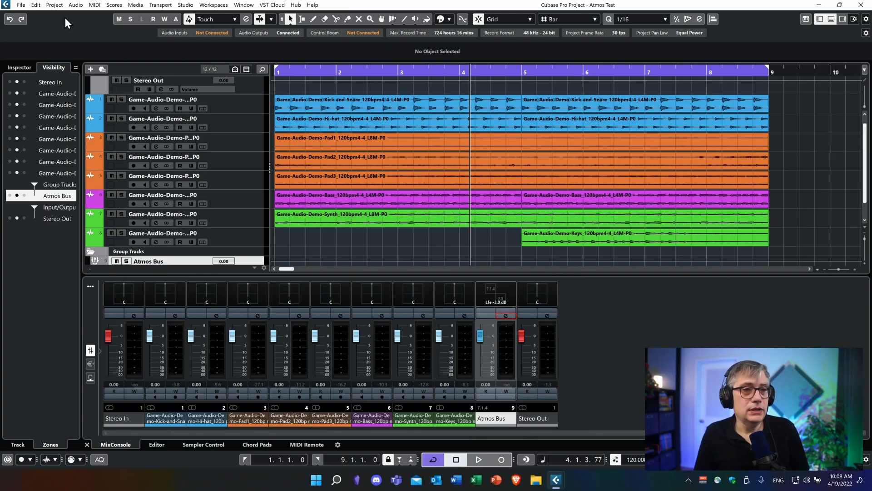
Step: Review the project's sample rate and record file format in Project Setup
click(54, 6)
click(90, 282)
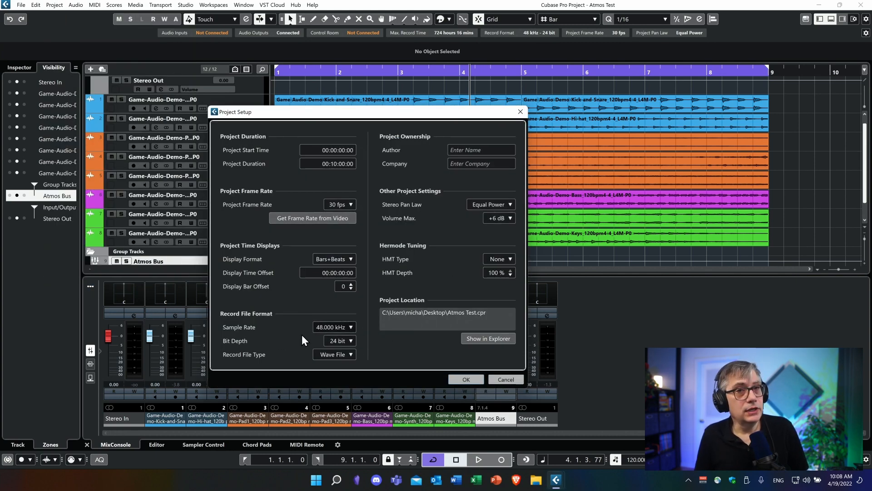
click(521, 111)
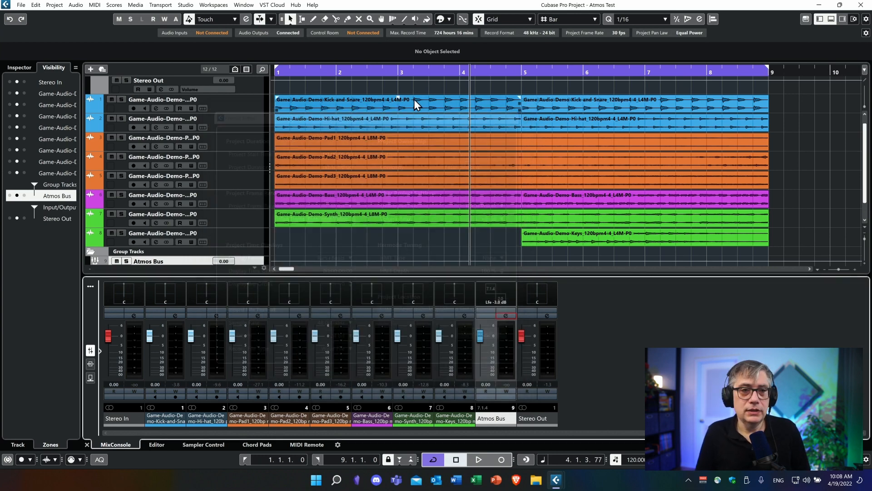
Step: Check the audio system settings in Studio Setup, including the ASIO4ALL v2 driver's ports and buffer size
click(185, 4)
click(215, 188)
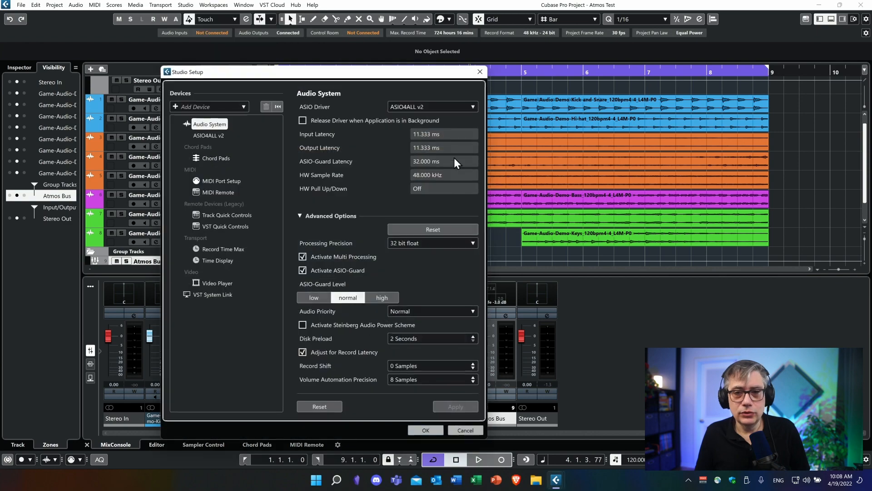
drag(395, 75, 370, 52)
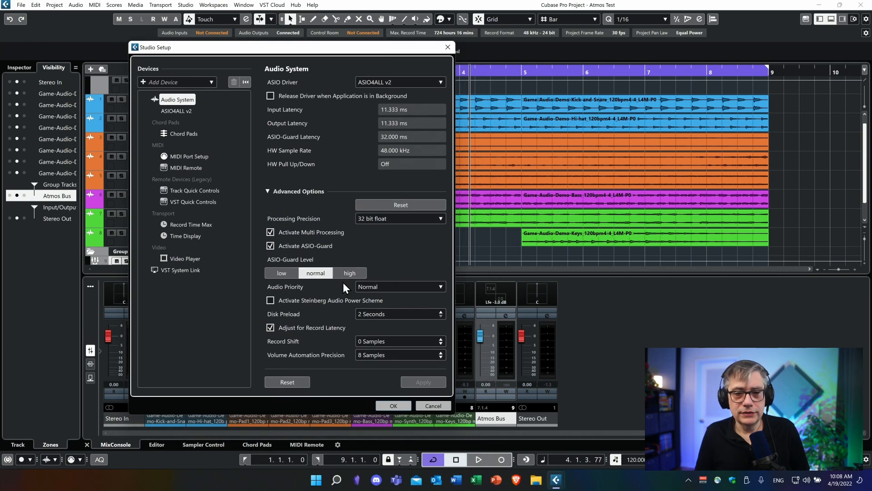
click(179, 108)
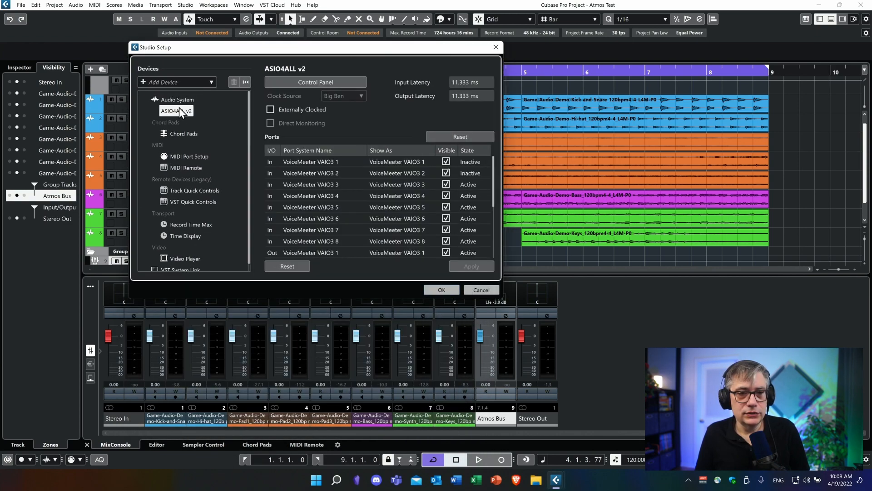
click(317, 80)
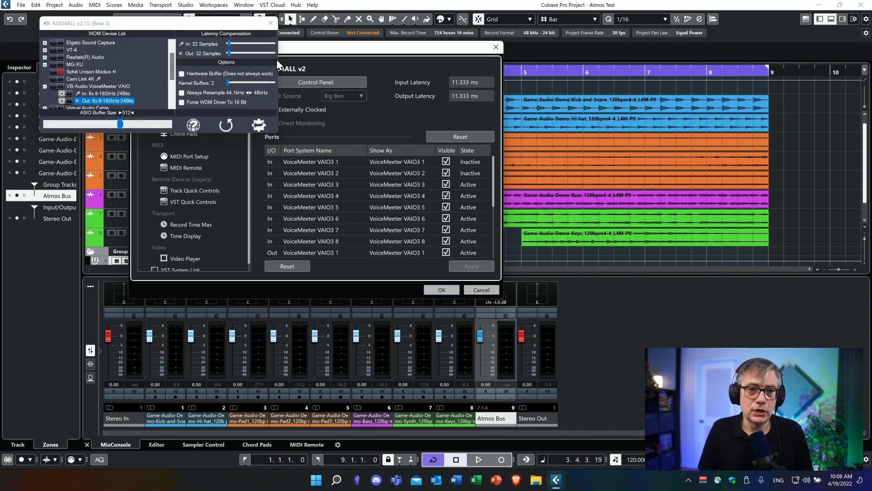
click(269, 23)
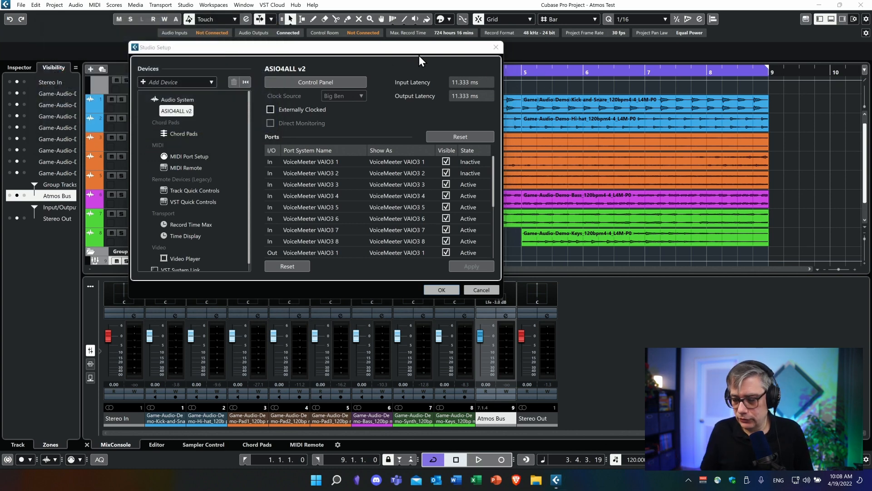
click(496, 47)
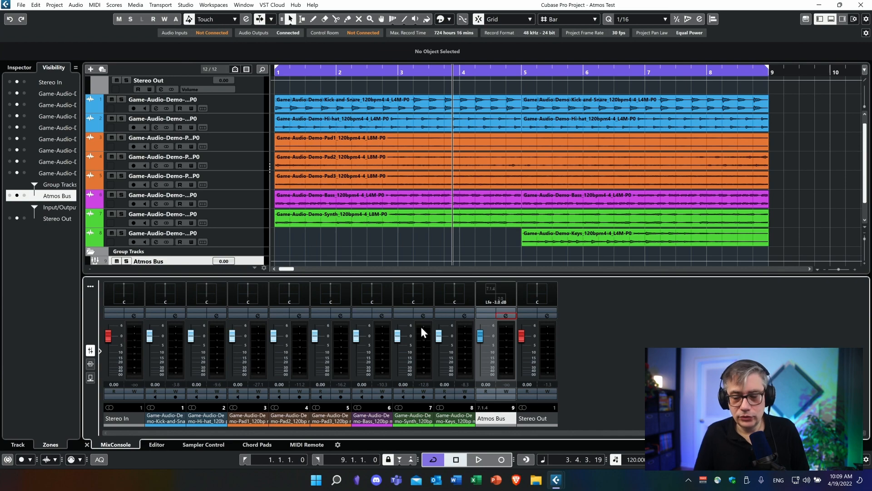
Step: Select Renderer for Dolby Atmos as the renderer in ADM Authoring for Dolby Atmos
click(52, 7)
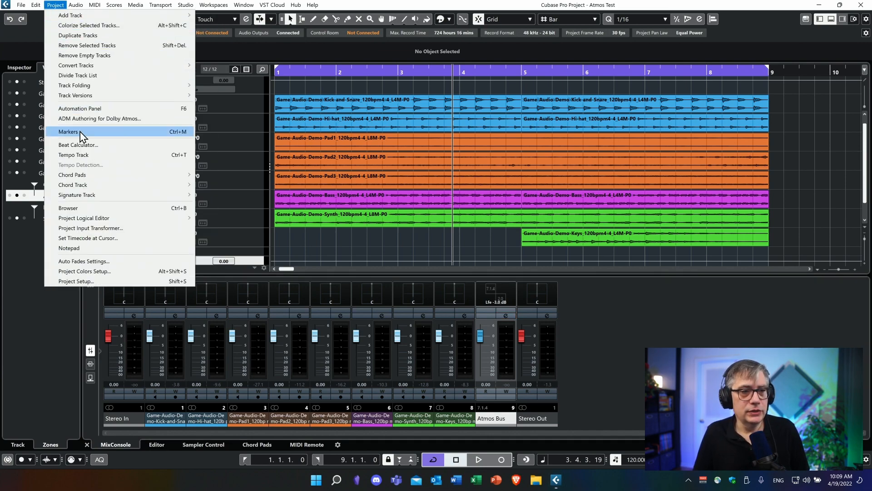
click(113, 120)
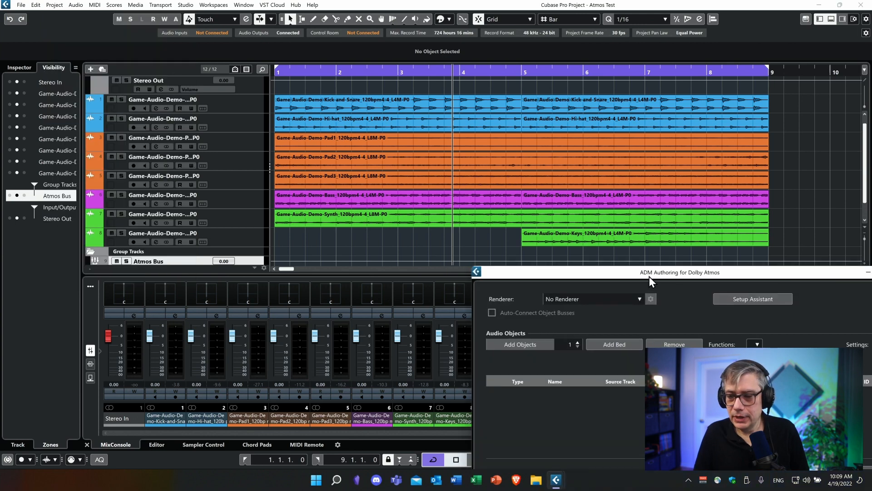
drag(650, 277, 244, 81)
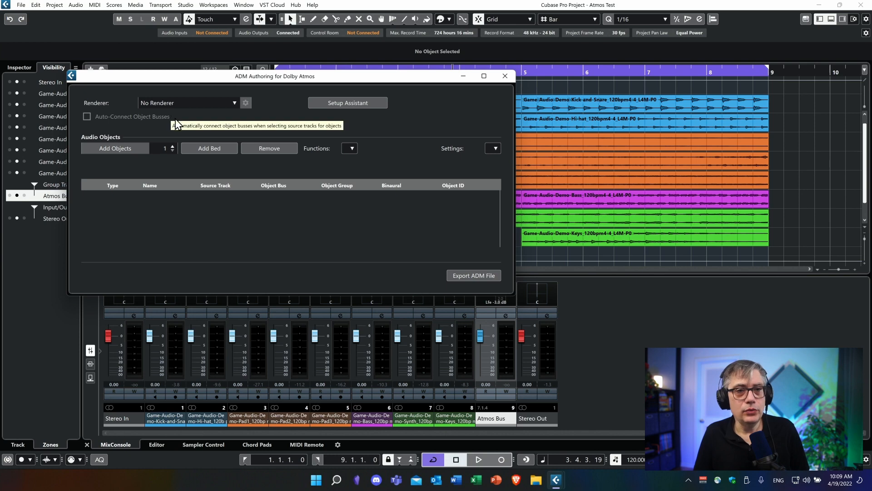
click(235, 102)
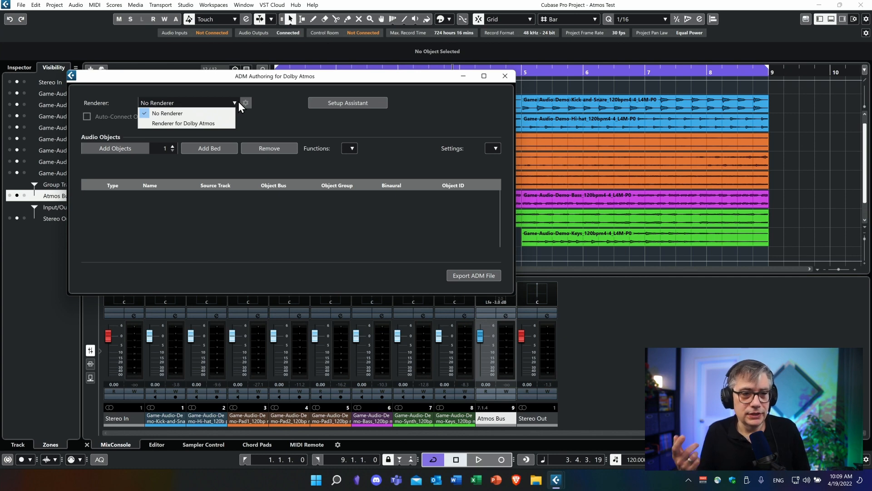
click(195, 124)
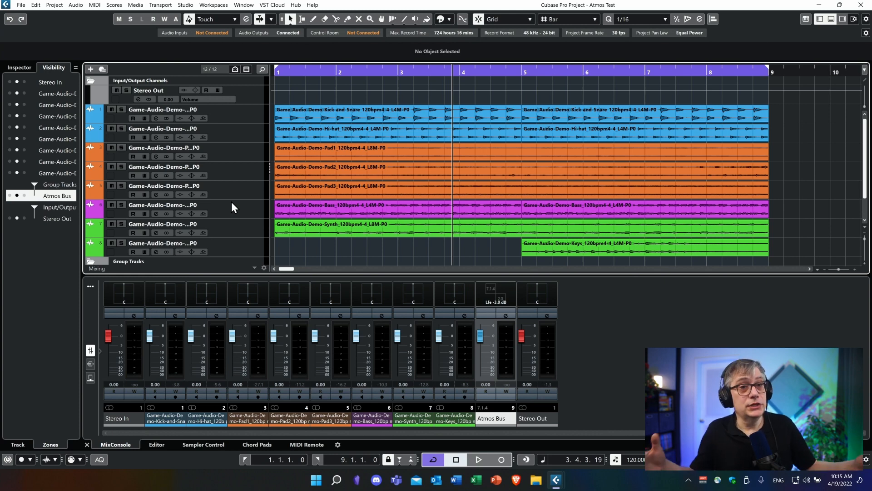
Step: Add a 7.1.2 group track named Atmos Bed, routed to Atmos Bus, and place it above Atmos Bus in the track list
scroll(240, 226, down, 2)
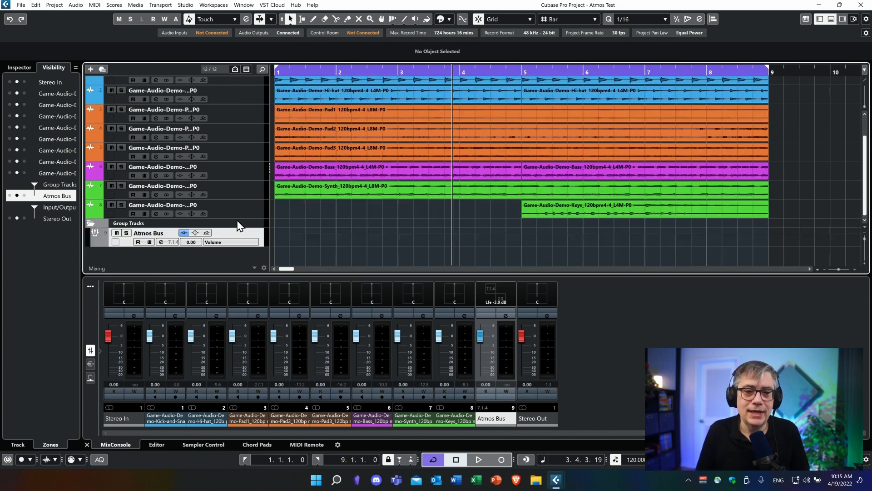
right_click(171, 258)
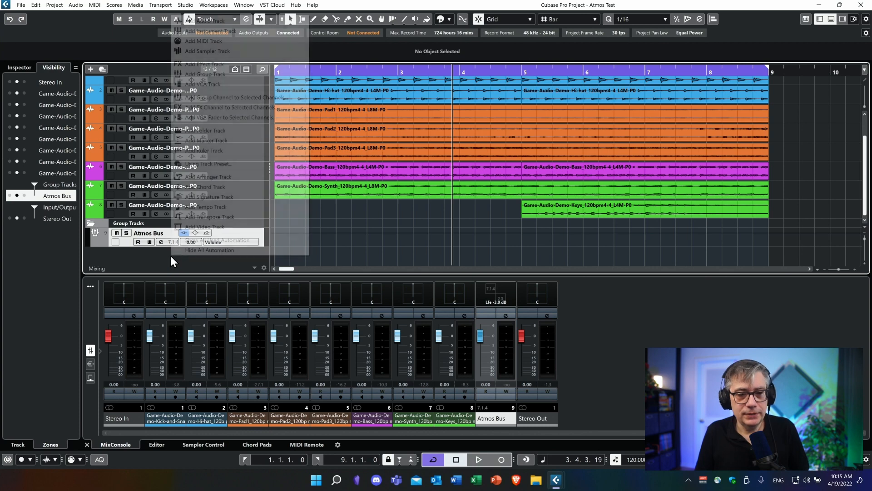
click(229, 75)
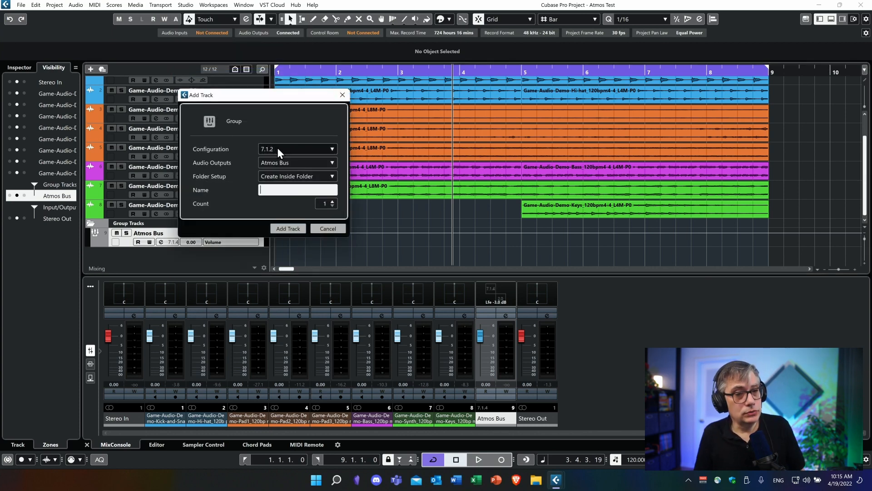
click(288, 188)
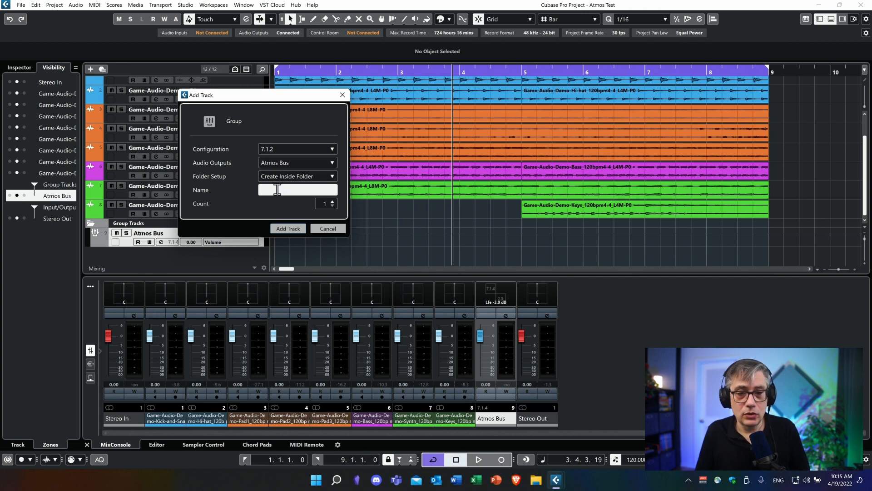
text(Atmos Bed)
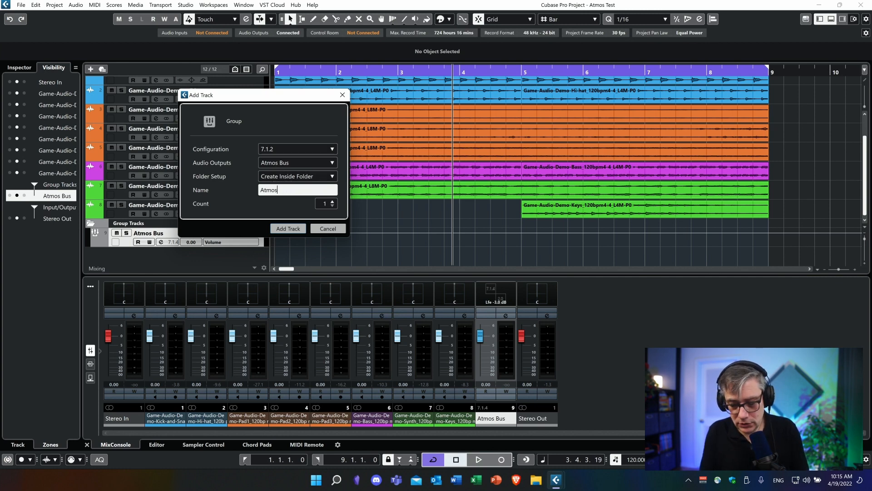
click(290, 229)
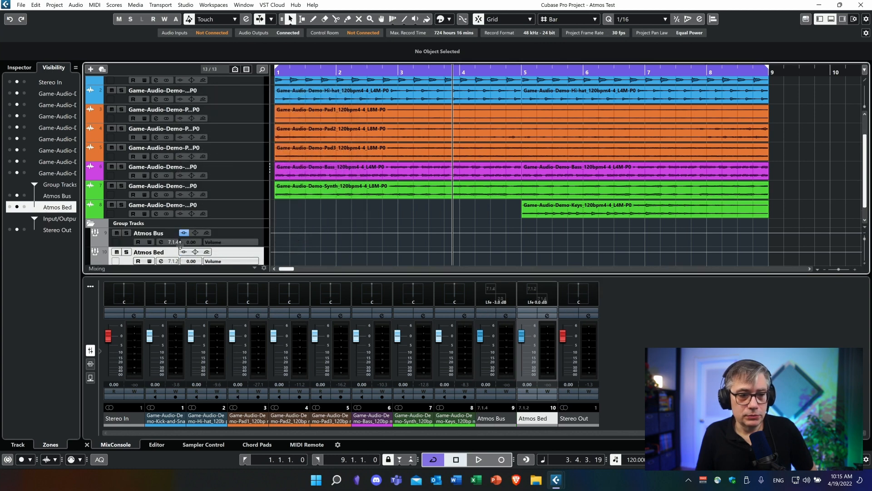
drag(109, 245, 112, 232)
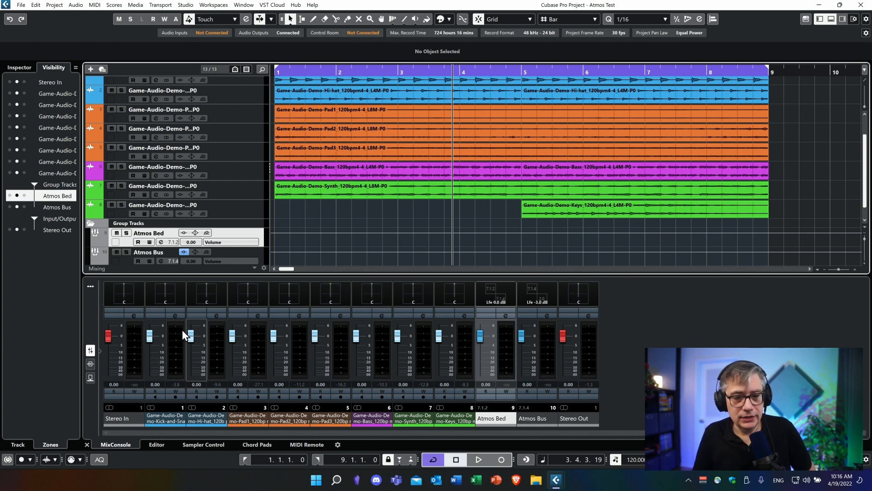
Step: Route the output of the Kick-and-Snare channel to the Atmos Bed group and close its channel settings
click(176, 317)
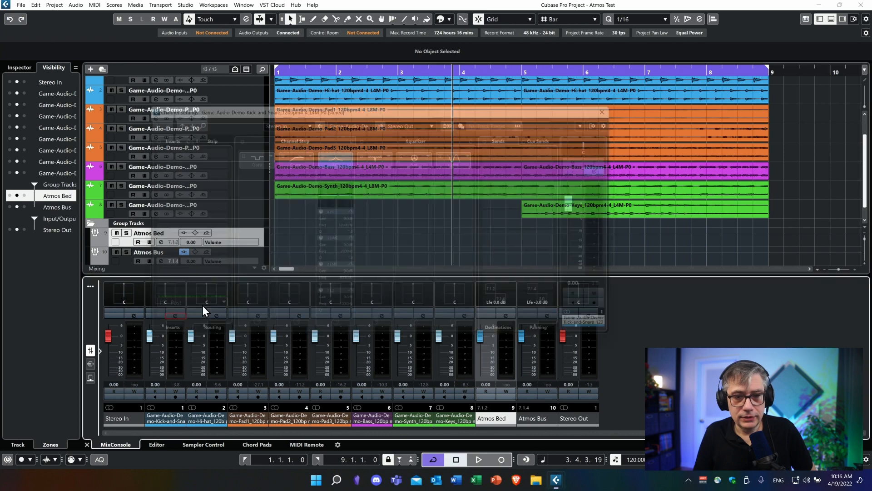
click(438, 115)
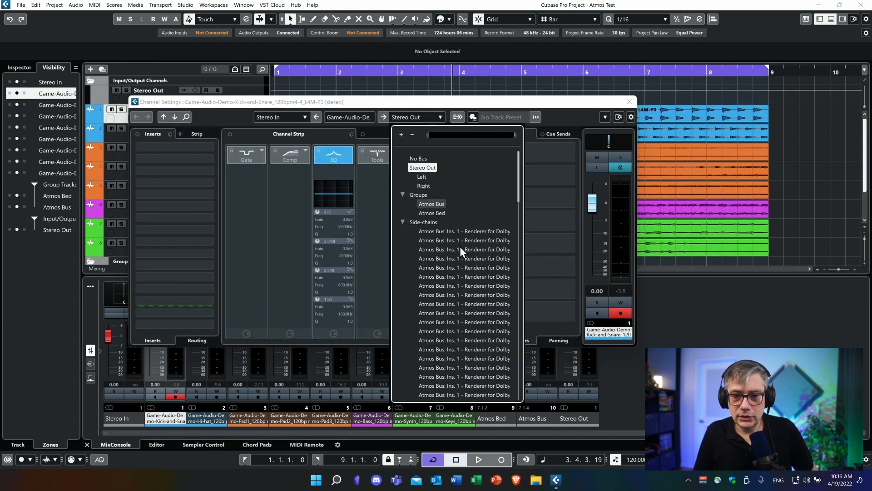
click(441, 213)
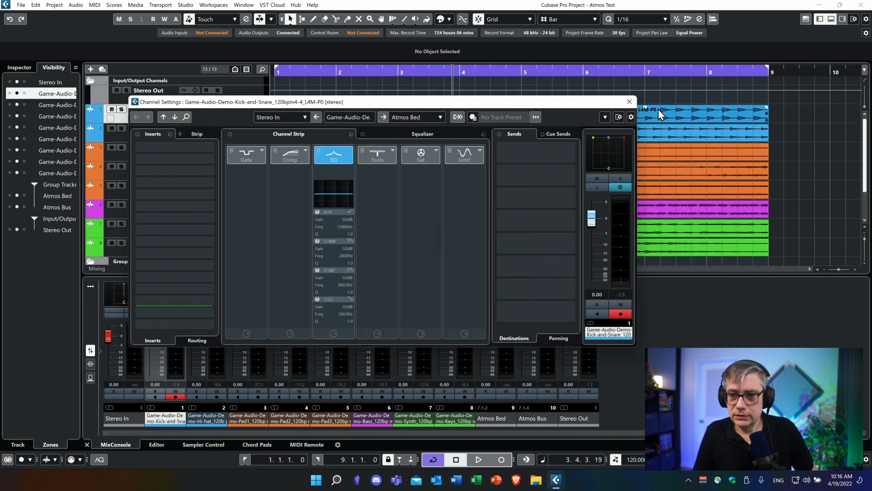
click(629, 102)
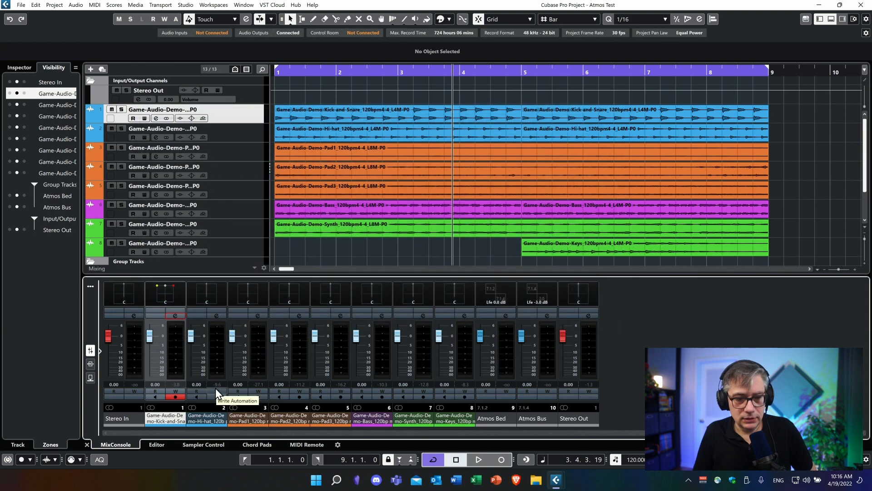
Step: Route the output of the Hi-hat channel to the Atmos Bed group and close its channel settings
click(219, 315)
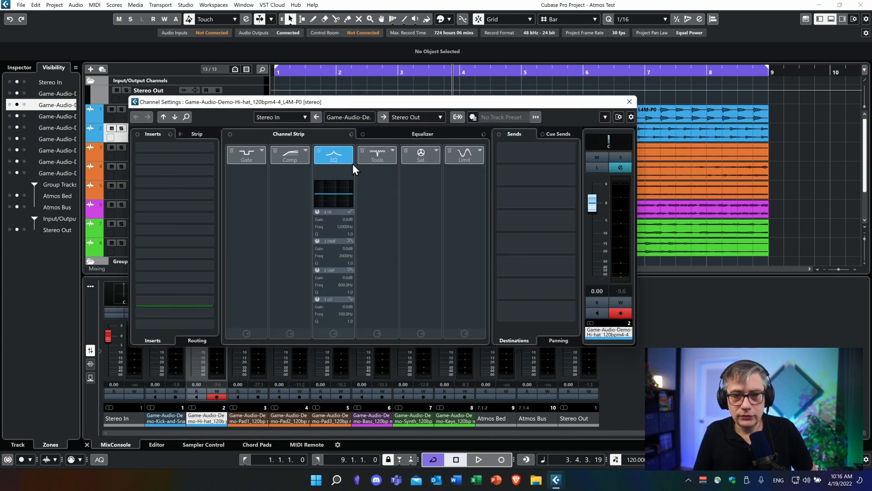
click(428, 119)
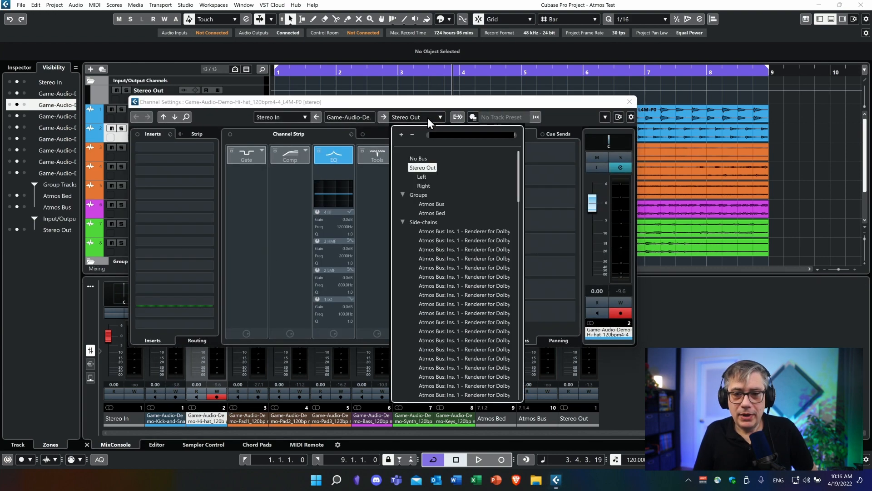
click(427, 213)
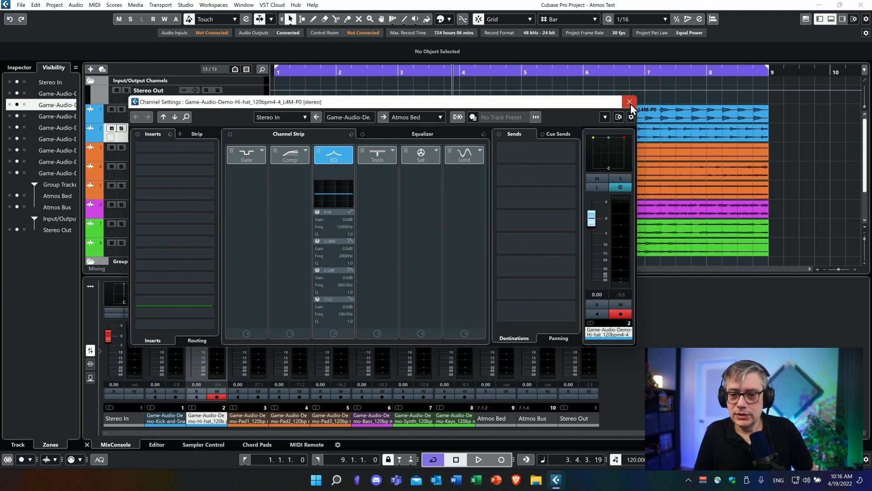
click(630, 102)
Step: Route the output of the Pad1 channel to the Atmos Bed group and close its channel settings
click(258, 315)
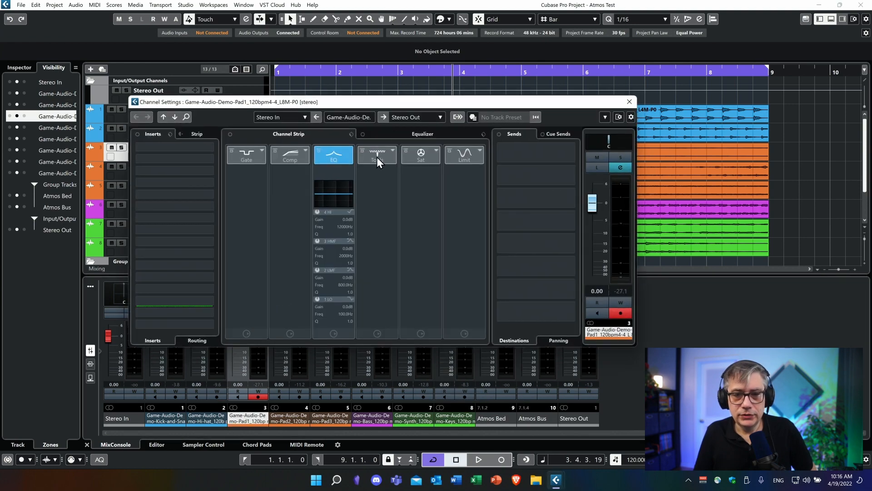
click(440, 118)
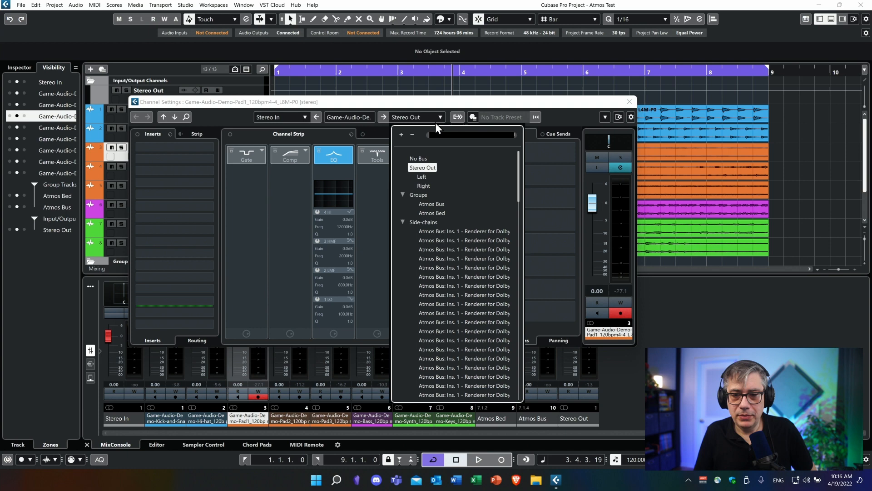
click(443, 214)
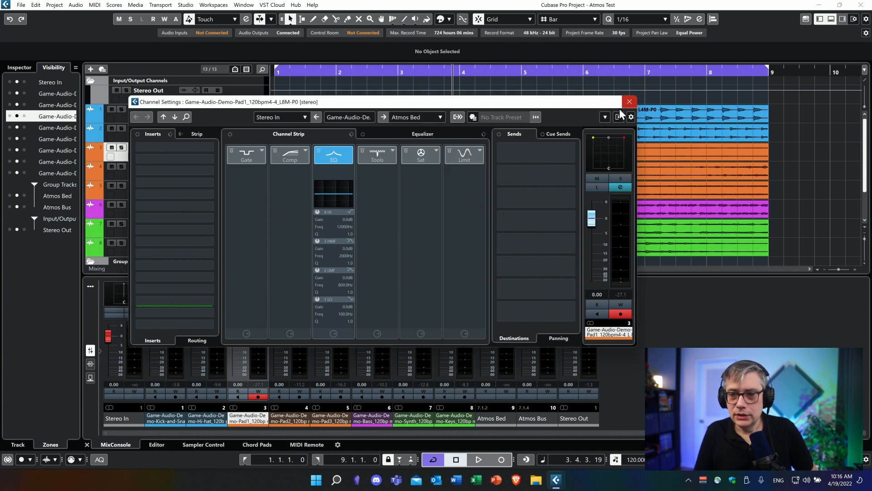
click(630, 102)
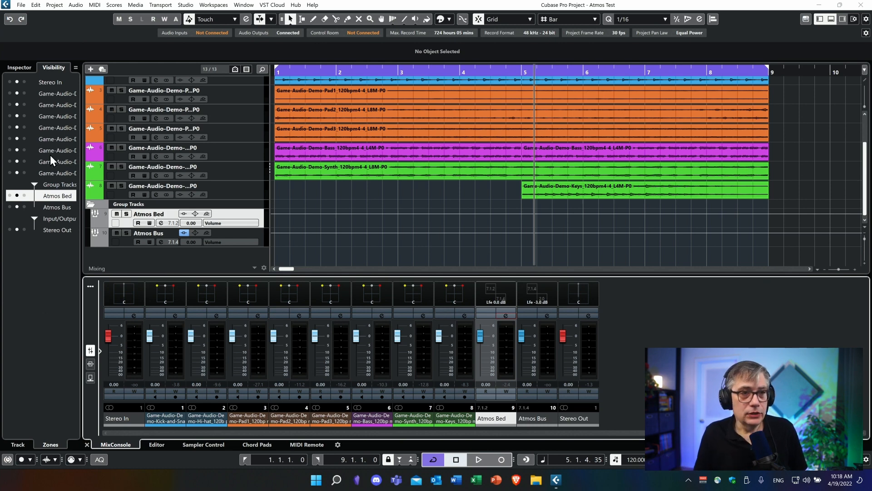
Step: Add a bed in ADM Authoring for Dolby Atmos and set its source track to Atmos Bed
click(56, 6)
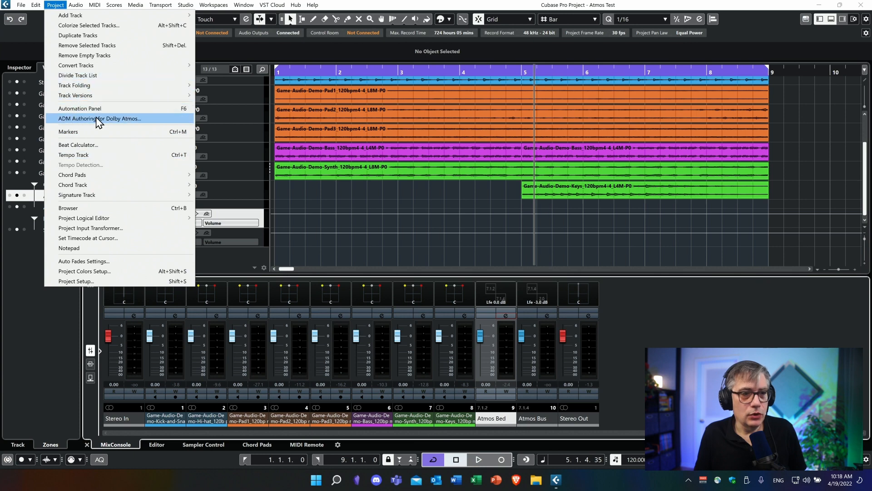
click(119, 121)
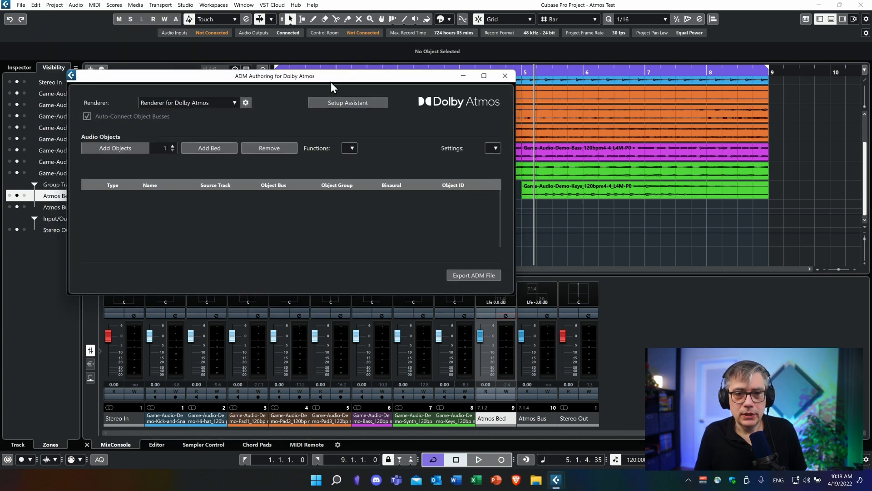
drag(332, 76, 386, 64)
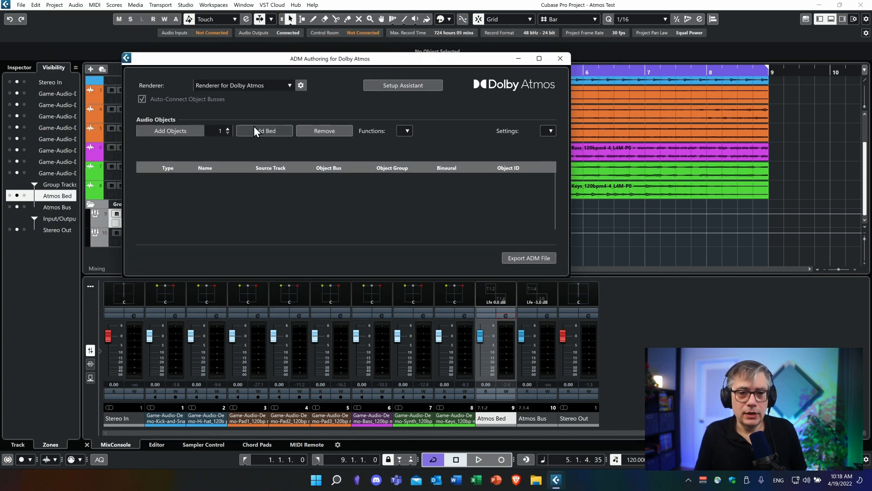
click(272, 133)
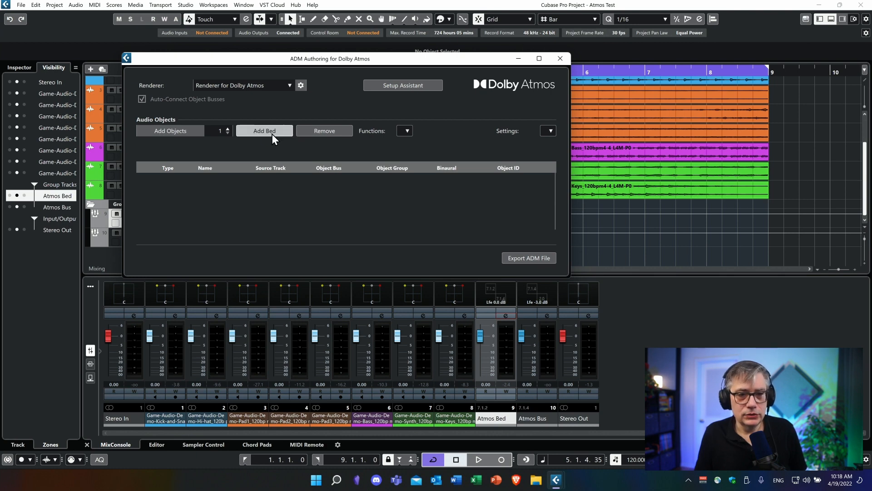
click(307, 178)
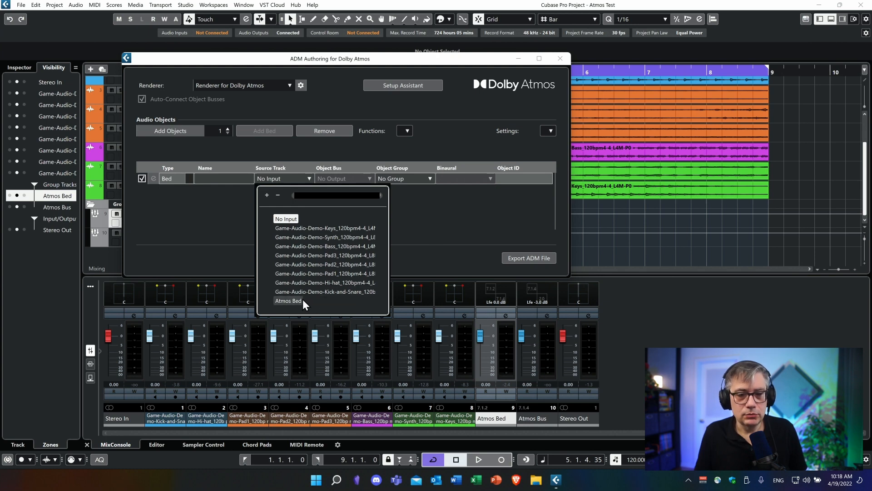
click(291, 301)
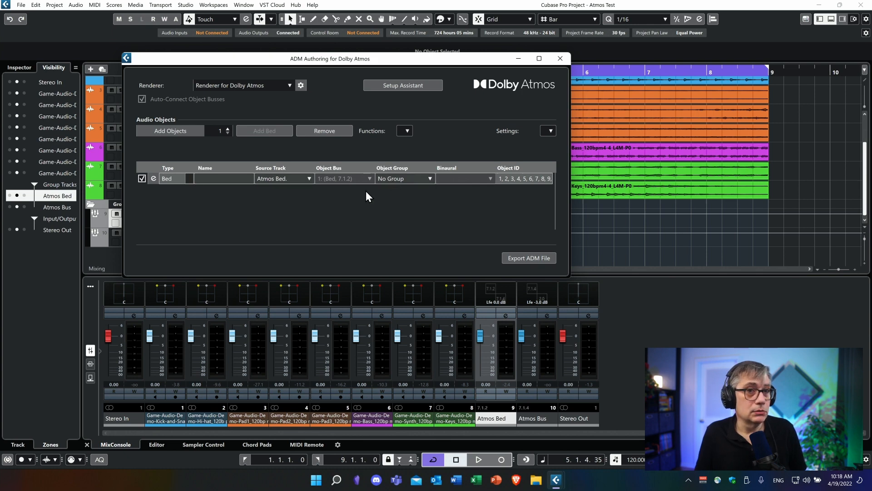
Step: Play the project and check the output levels and audio objects in the Renderer for Dolby Atmos on Atmos Bus
click(547, 315)
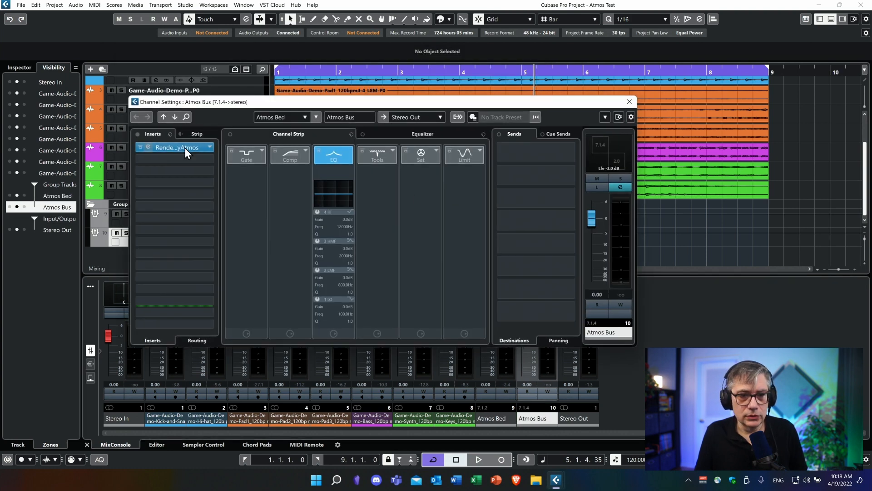
click(176, 149)
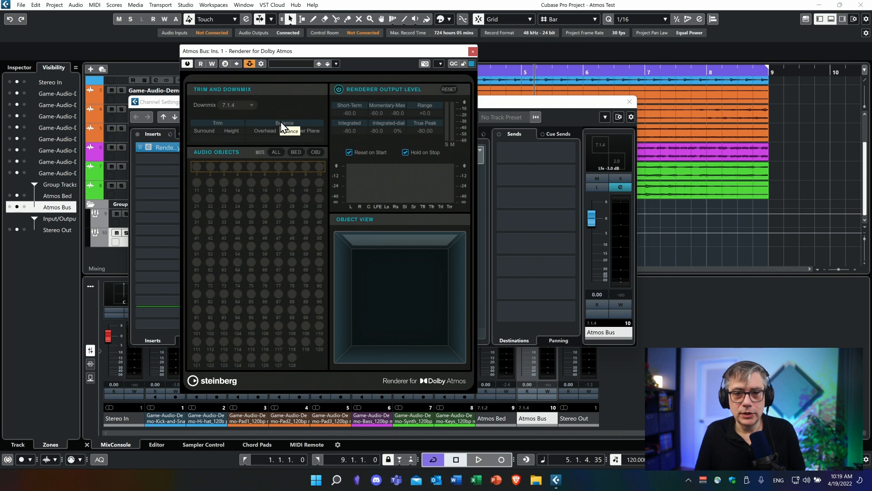
key(space)
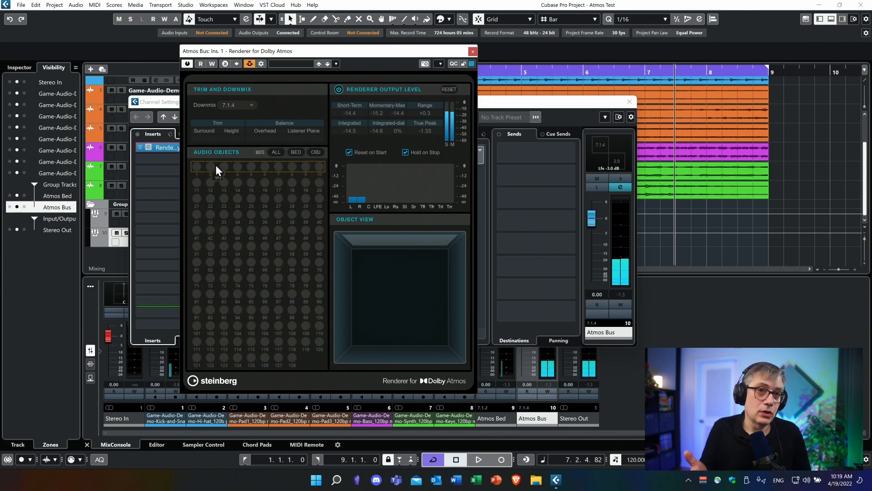
click(472, 53)
click(629, 102)
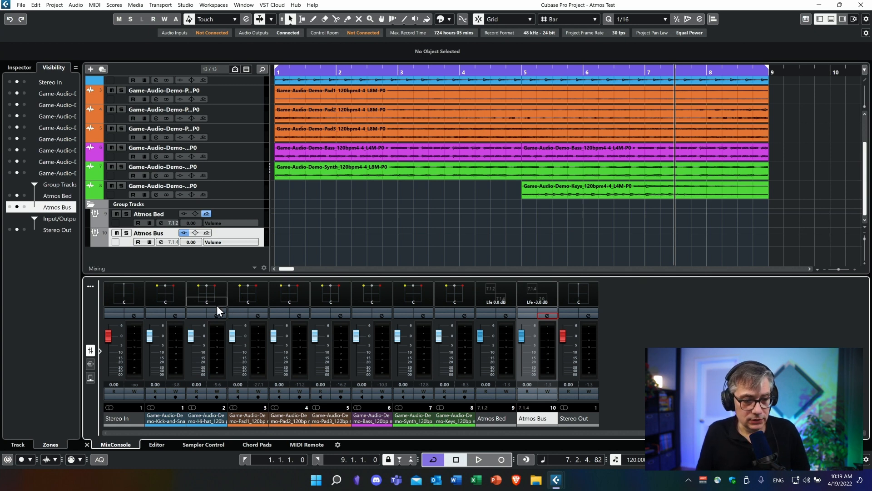
Step: In the Kick-and-Snare channel's VST MultiPanner, set the scale width to 62.5% and the LFE level to -33 dB
double_click(165, 294)
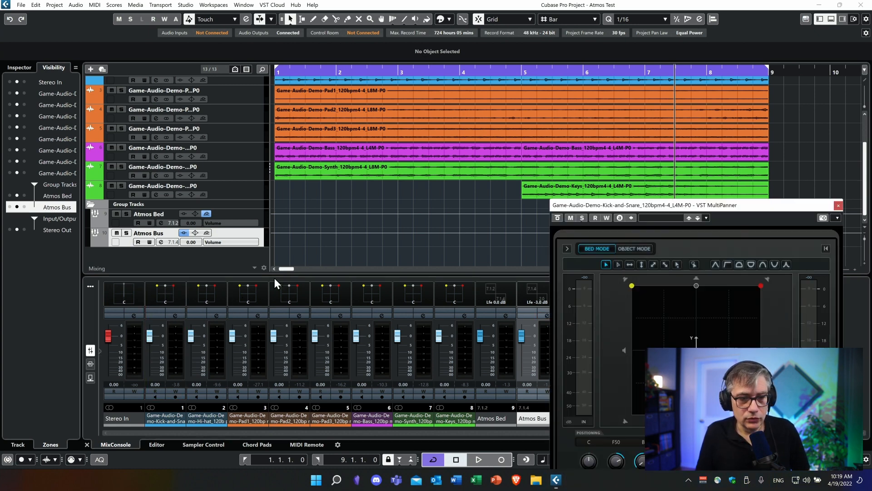
drag(729, 204, 353, 57)
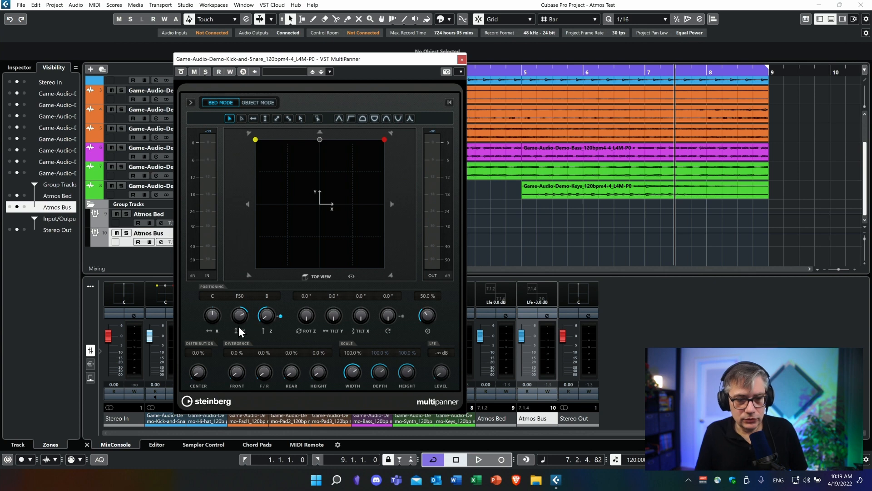
drag(352, 374, 350, 394)
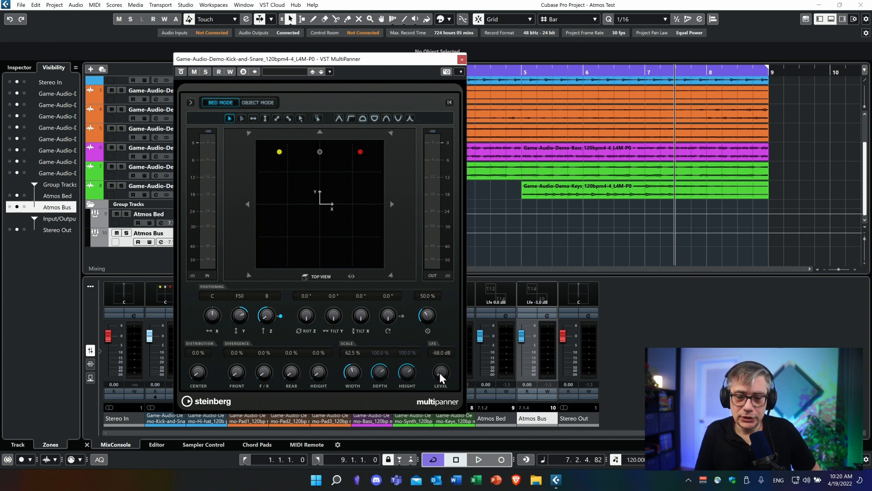
scroll(440, 368, up, 5)
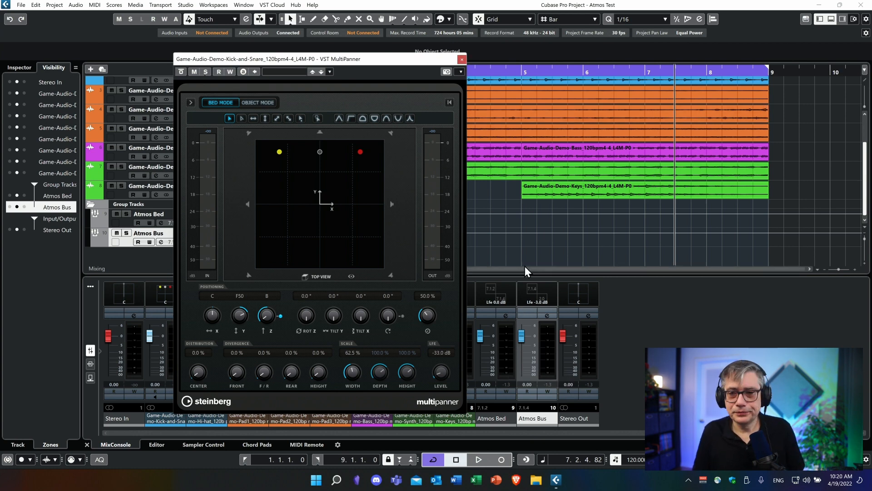
click(461, 59)
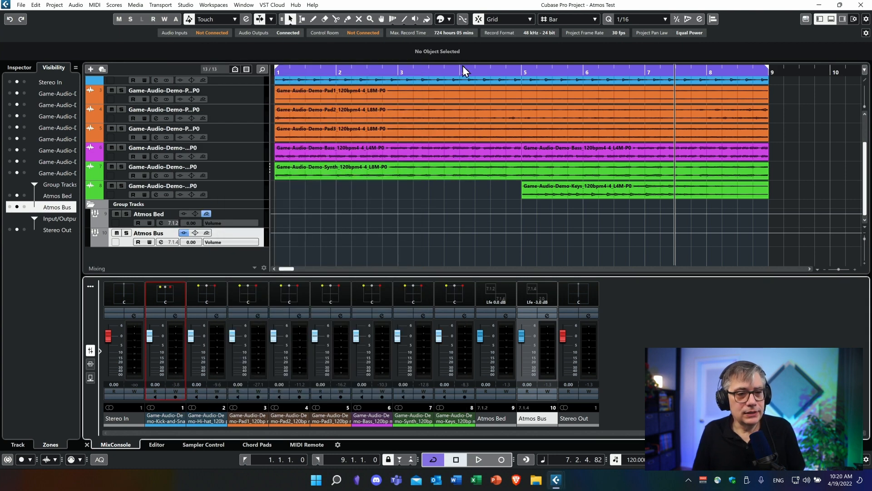
Step: In the Hi-hat channel's VST MultiPanner, move the sound back from the front edge and raise its height
double_click(211, 293)
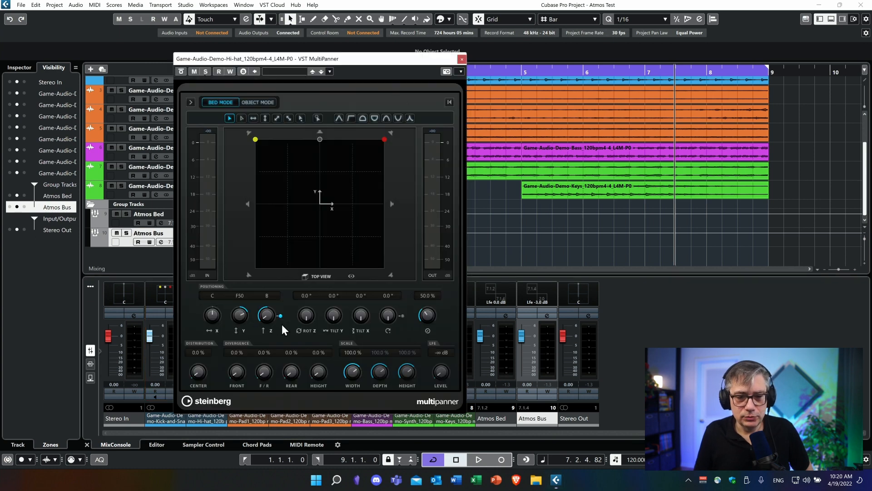
drag(243, 312, 281, 255)
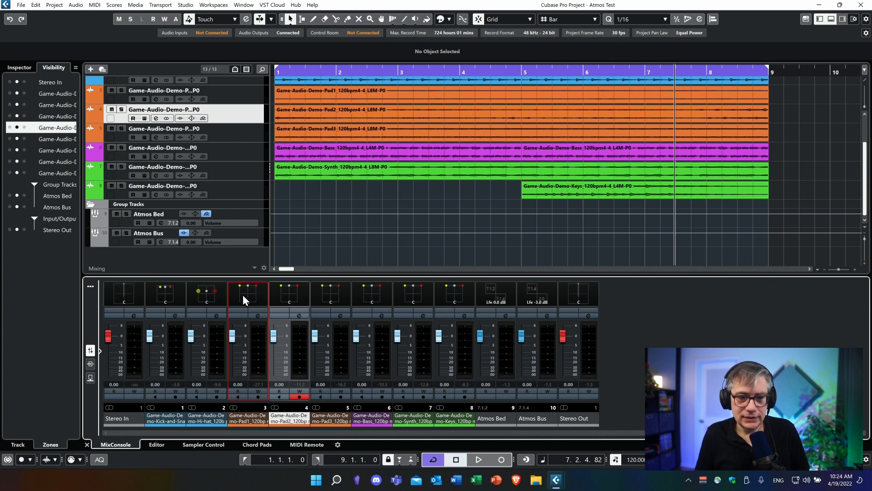
Step: Pan the Pad2 channel towards the rear in its VST MultiPanner, with the Y position at R35
double_click(289, 293)
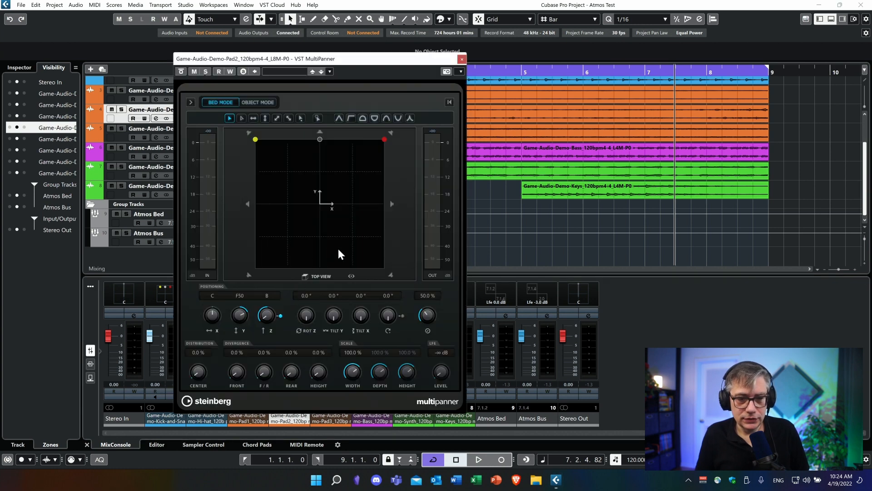
drag(239, 314, 238, 350)
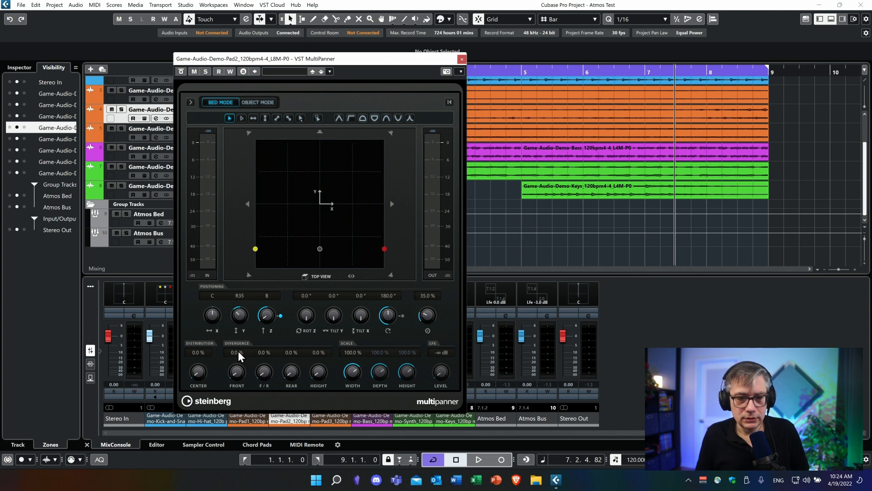
click(461, 59)
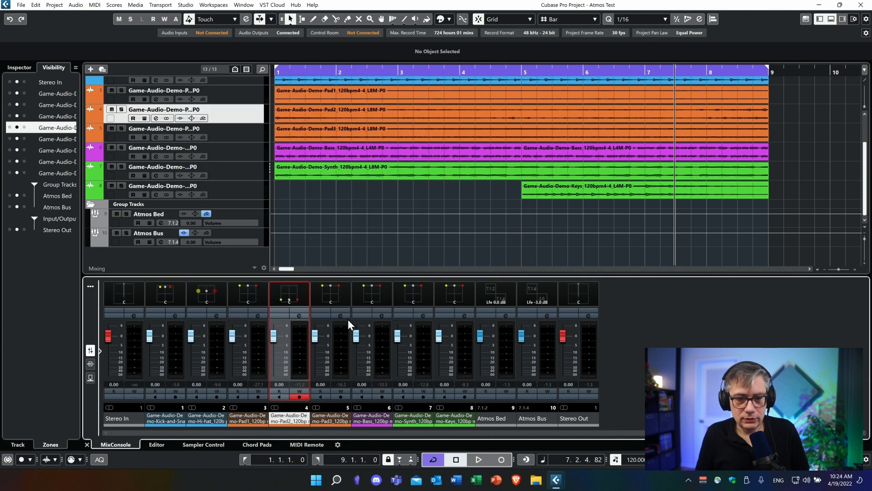
Step: In the Pad3 channel's VST MultiPanner, set the Y position to R14 and the Z position to T70
double_click(335, 292)
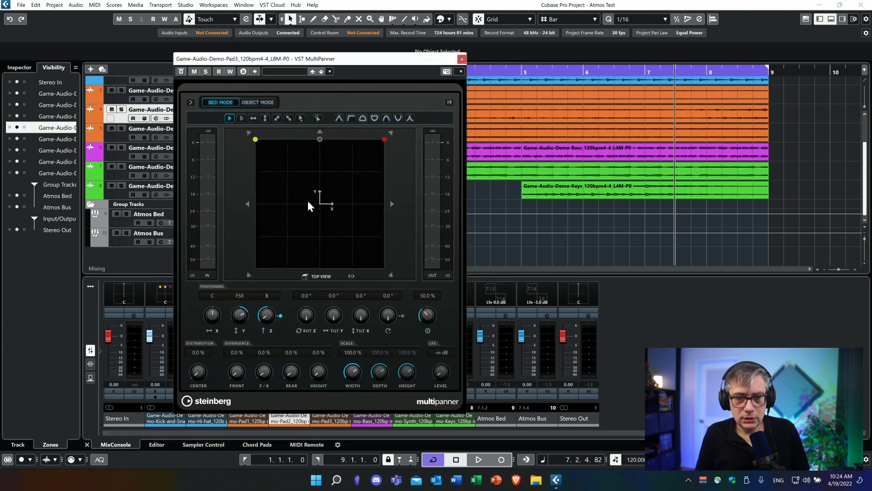
drag(243, 312, 239, 339)
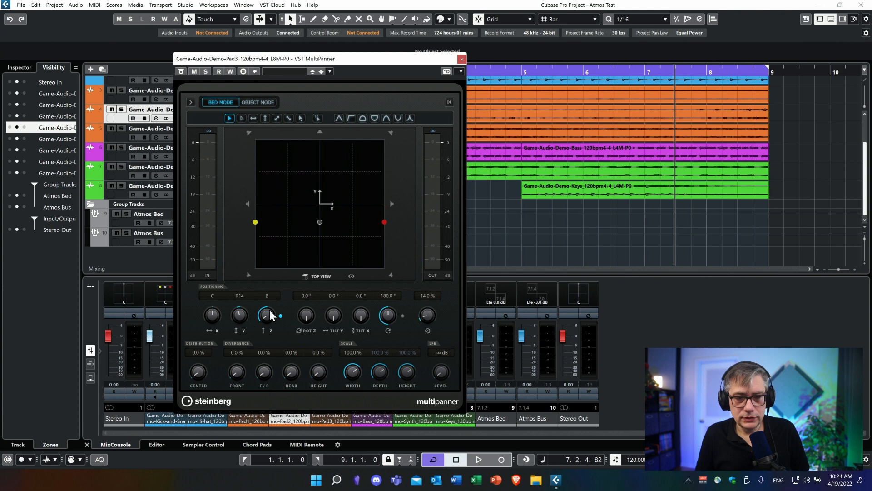
drag(263, 295, 269, 282)
drag(276, 268, 282, 253)
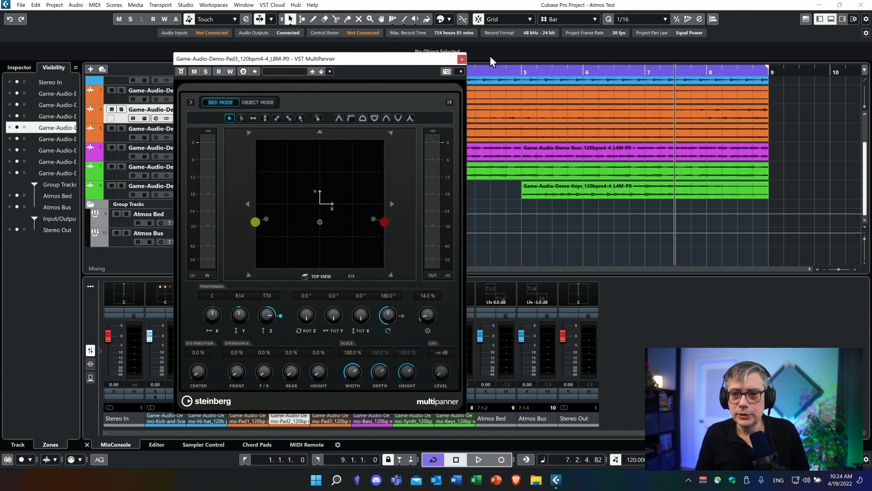
click(461, 59)
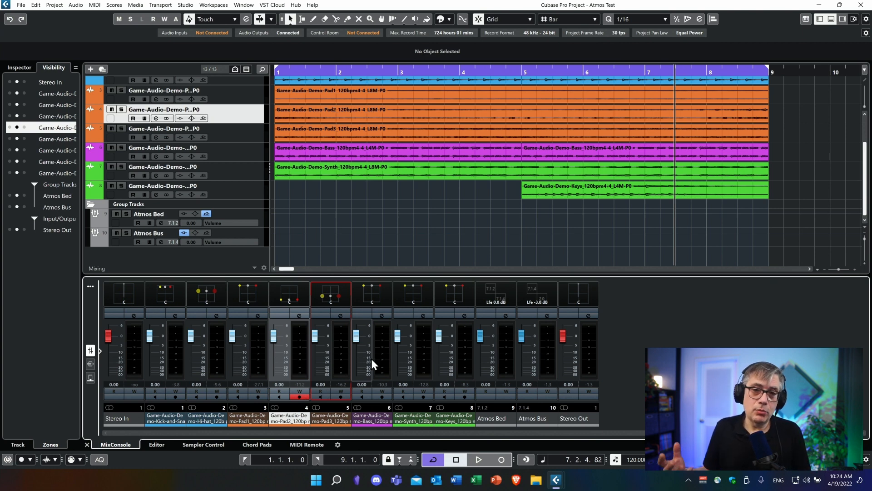
Step: Open the Renderer for Dolby Atmos on the Atmos Bus and play the mix to check its output levels
click(547, 316)
click(179, 147)
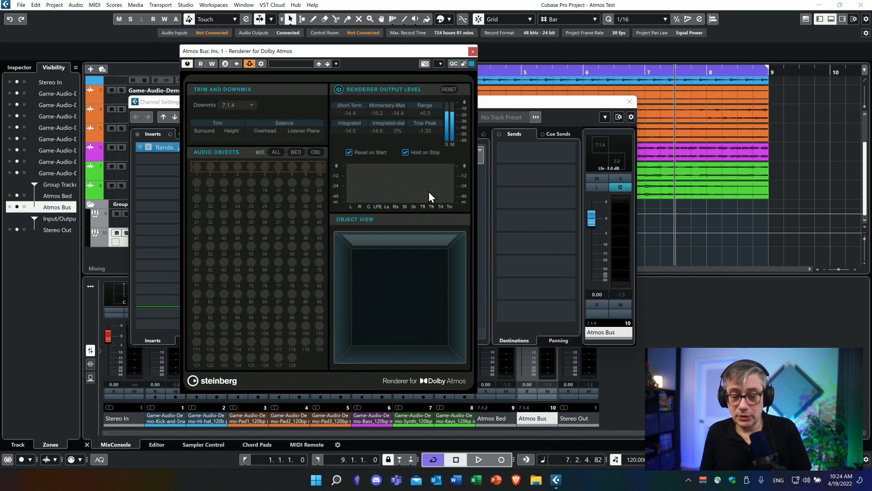
key(space)
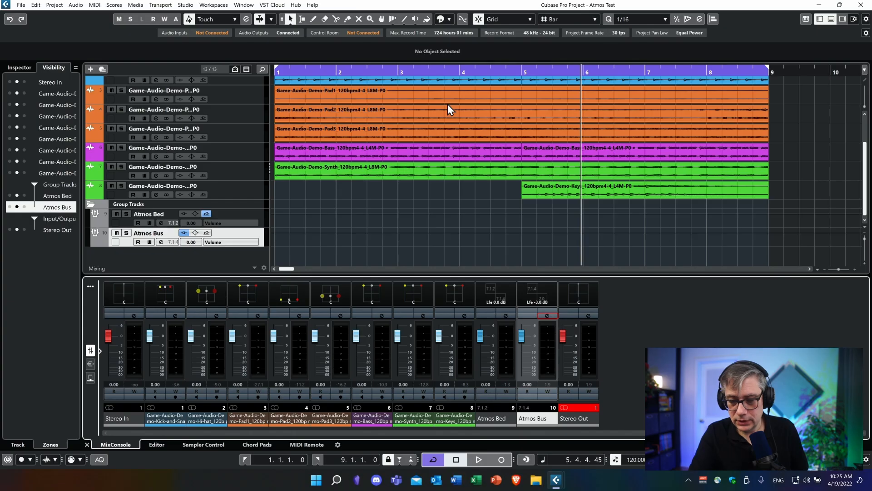
Step: Add three audio objects in ADM Authoring for Dolby Atmos
click(53, 7)
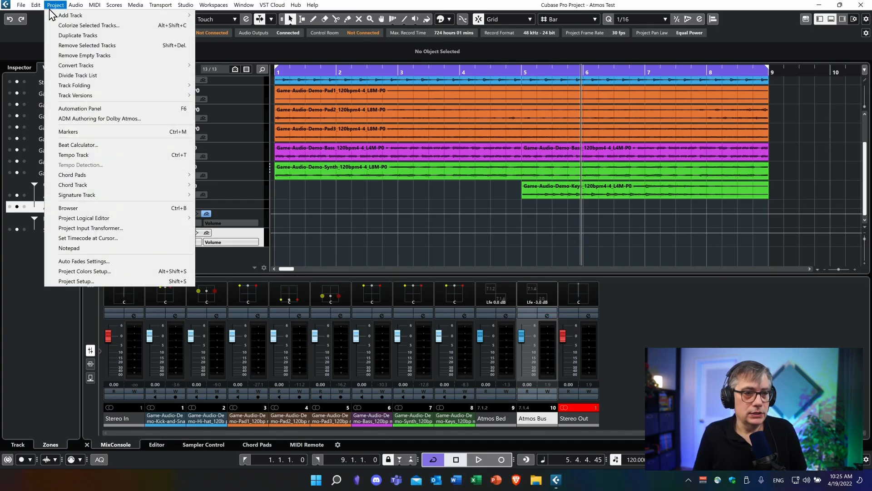
click(98, 119)
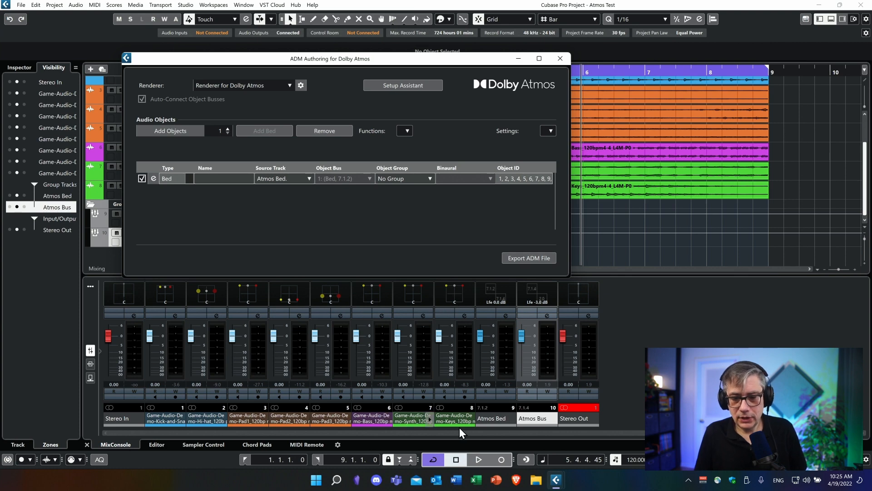
click(227, 129)
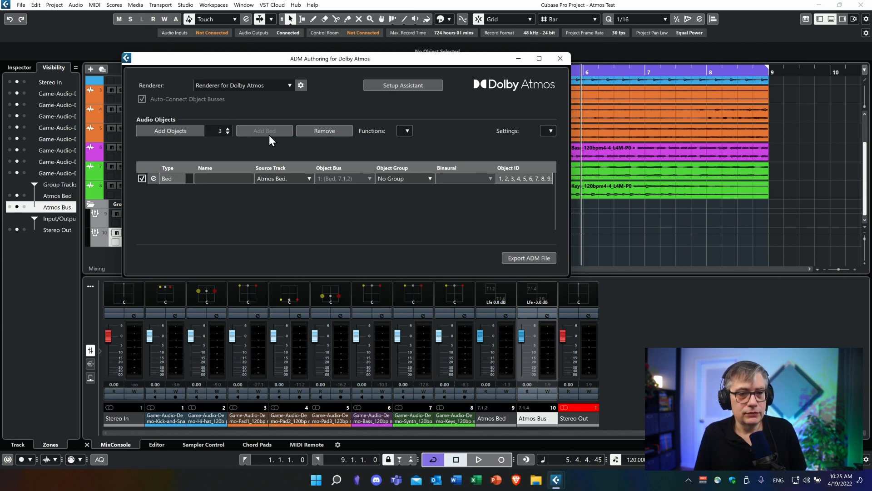
click(171, 134)
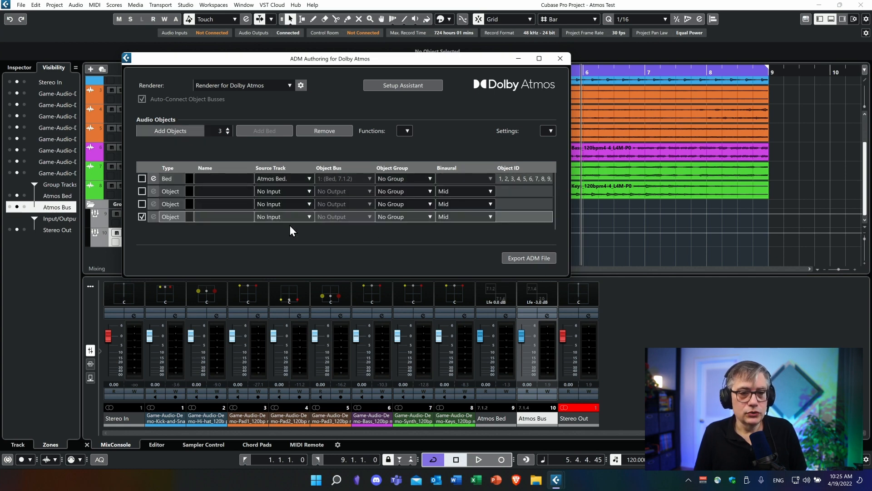
Step: Assign the Bass, Synth and Keys tracks as sources of the three audio objects, in that order, and close ADM Authoring
click(307, 191)
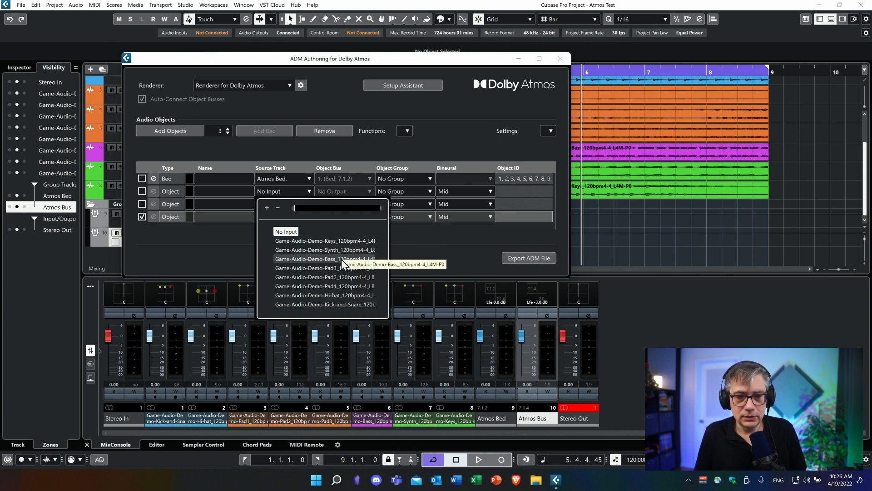
click(292, 187)
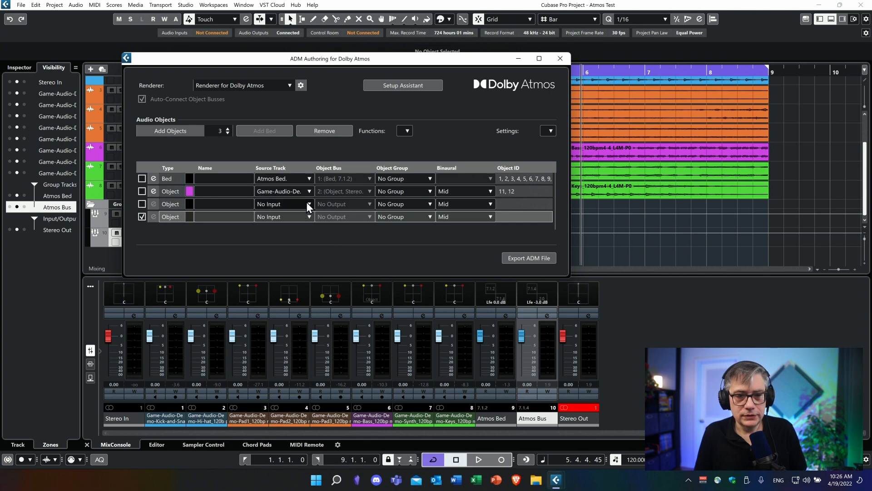
click(306, 203)
click(355, 261)
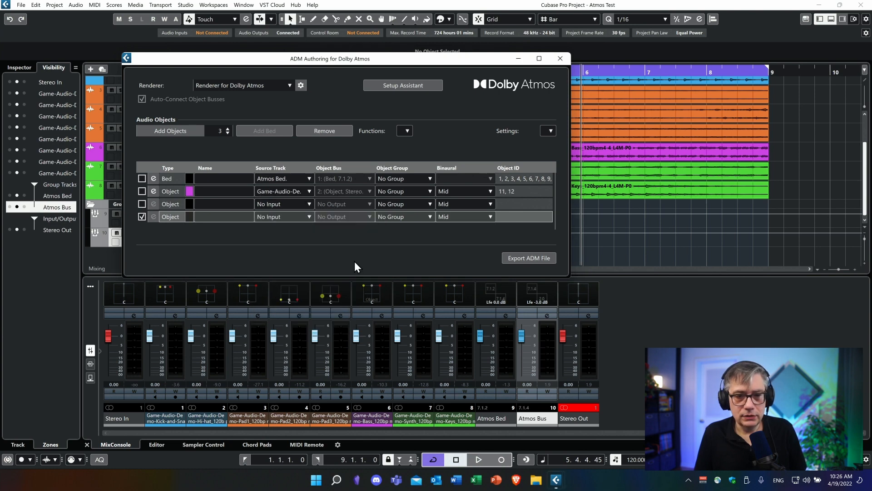
click(305, 218)
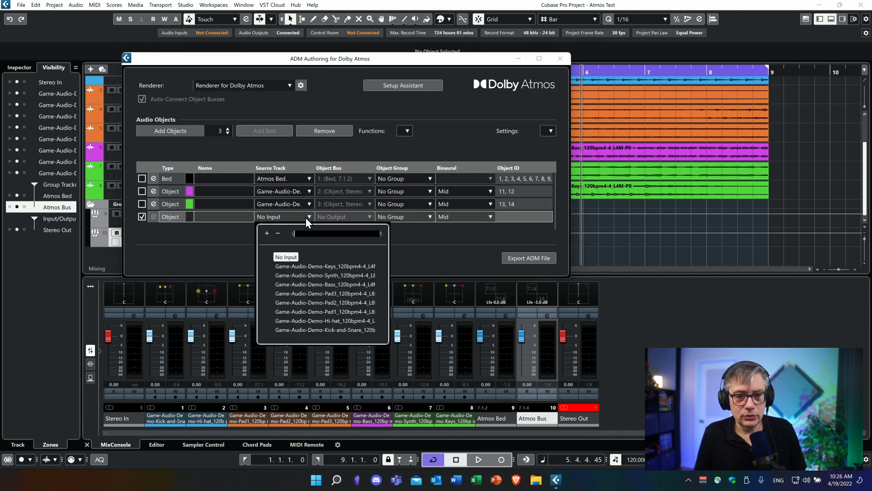
click(348, 267)
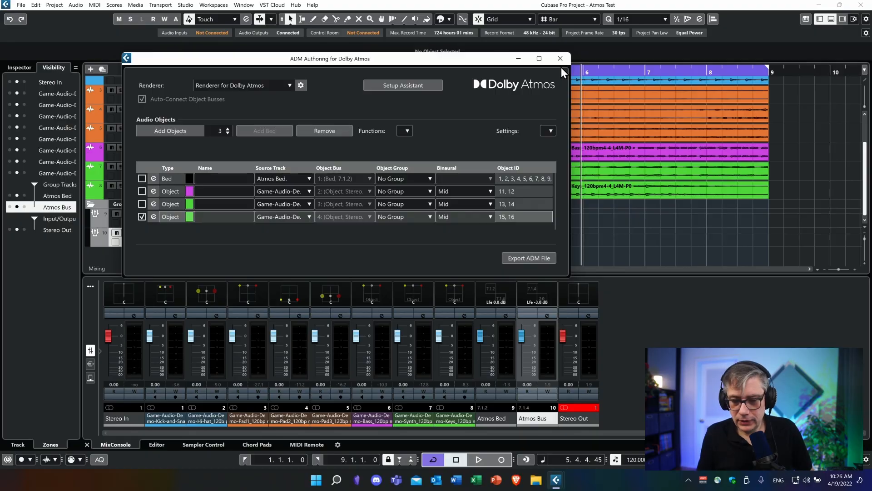
click(564, 55)
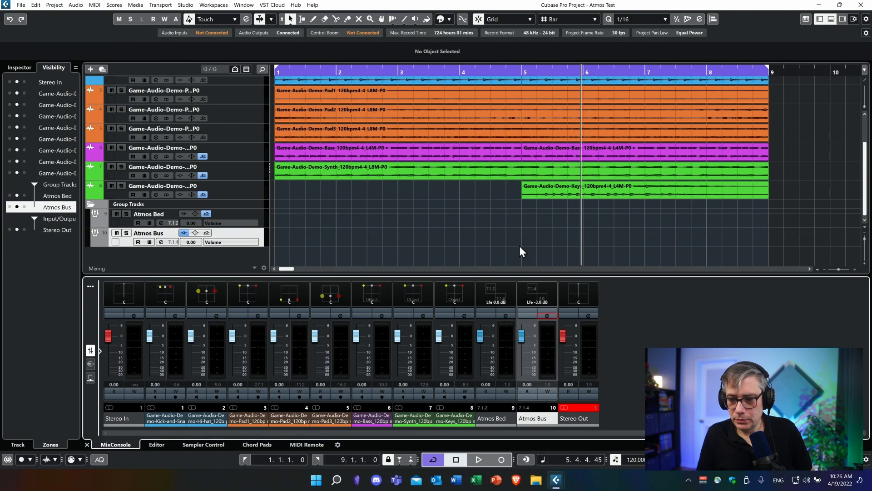
Step: Open the Atmos Bus renderer and play the mix to examine the bed and object activity
click(544, 315)
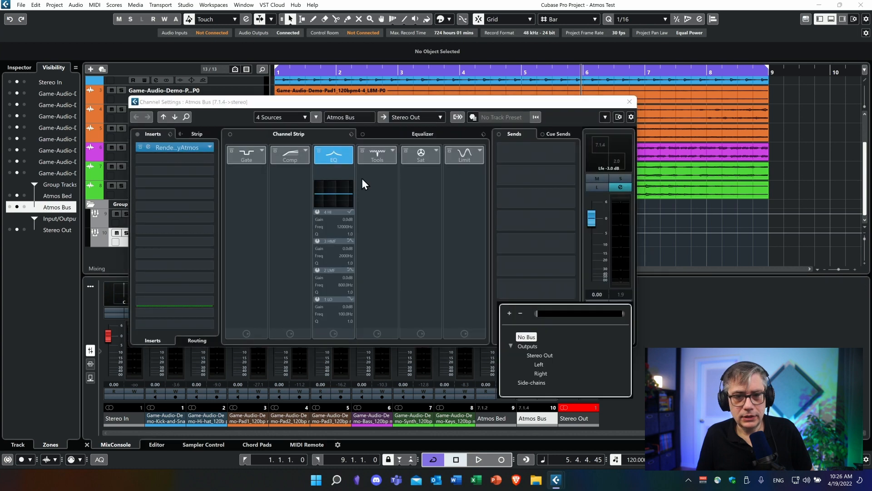
click(168, 144)
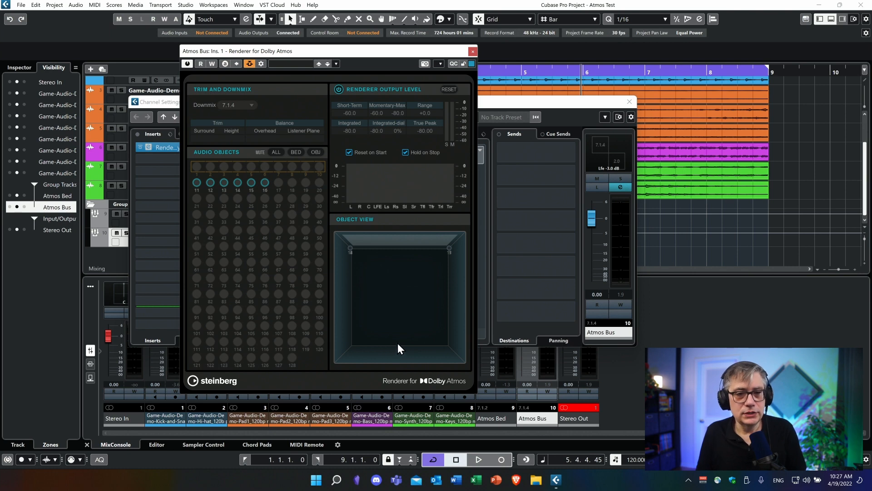
key(space)
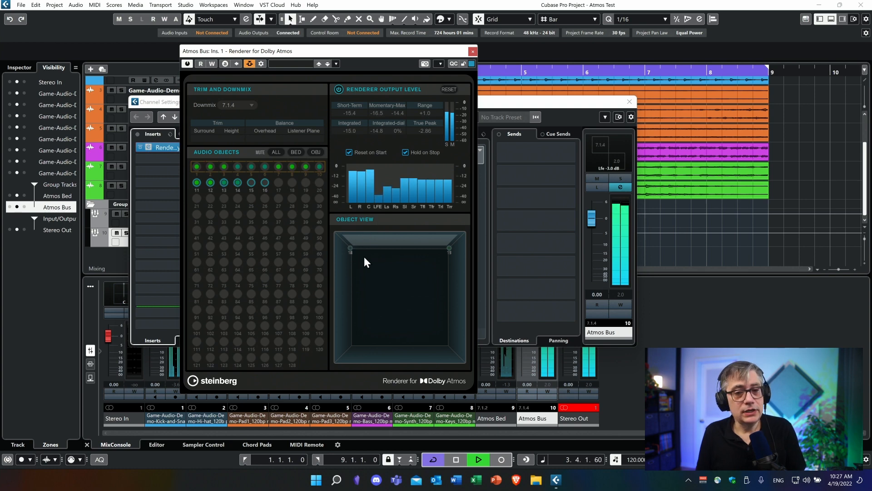
key(space)
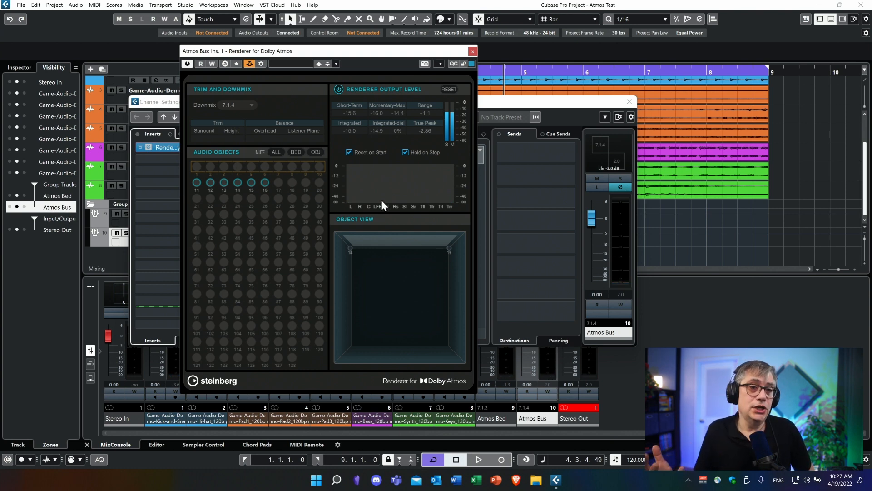
Step: Close the Atmos Bus channel settings and move the renderer window aside so the mixer channels and object view are both accessible
drag(389, 54, 520, 107)
drag(398, 105, 135, 165)
click(367, 161)
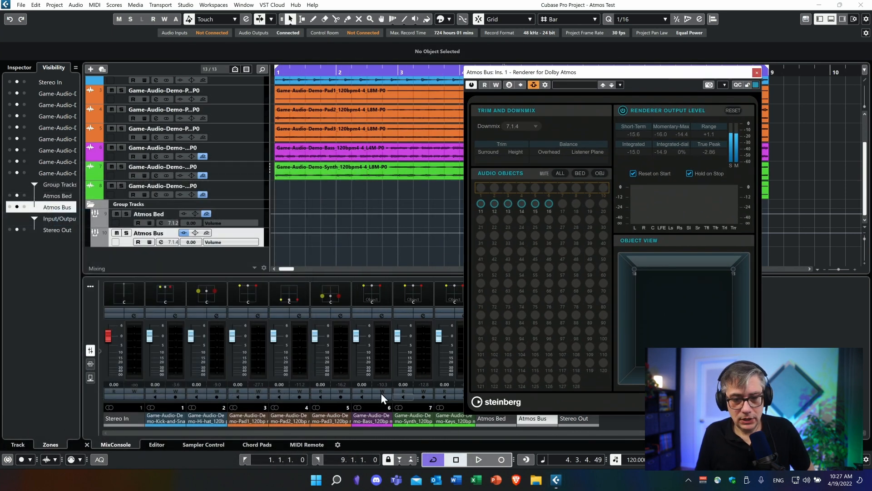
drag(622, 71, 703, 17)
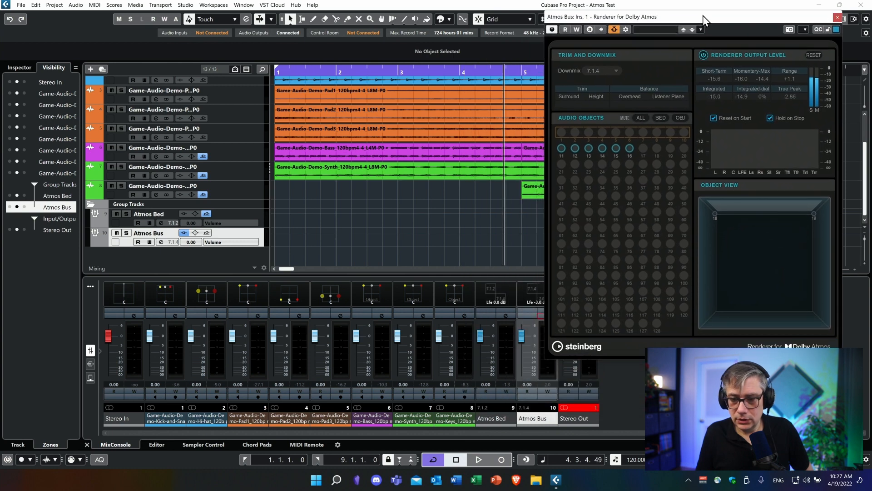
Step: In the Bass channel's VST MultiPanner, set the Z position to B1 and the Y position to R7
click(381, 294)
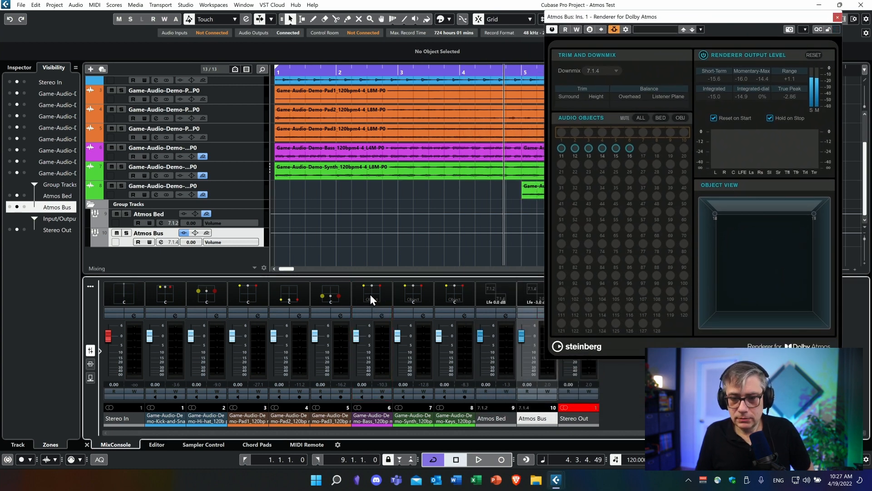
double_click(370, 294)
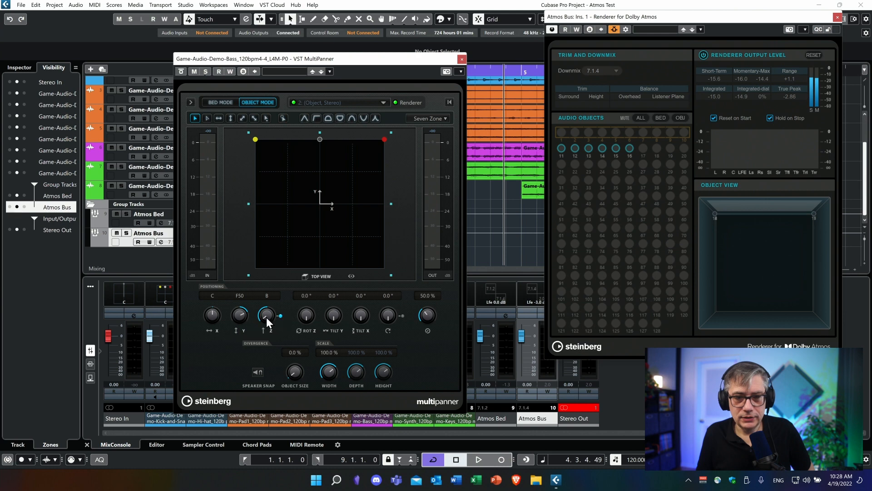
drag(267, 317, 284, 293)
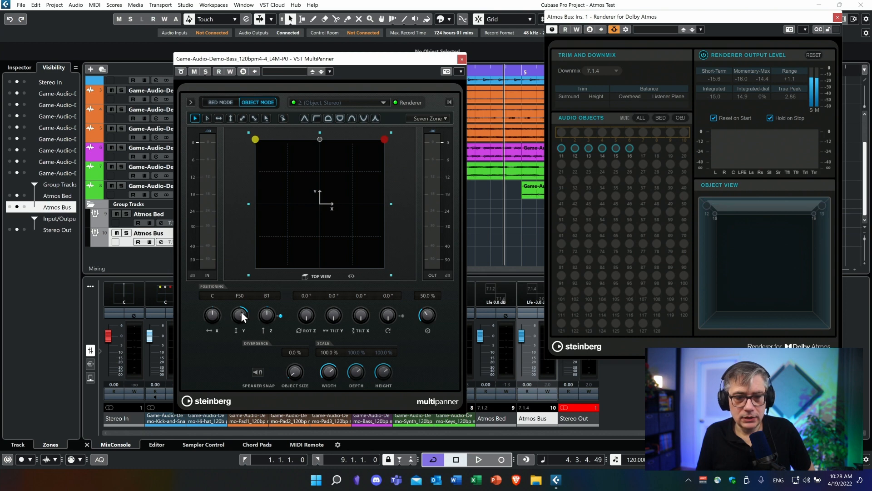
drag(241, 311, 237, 334)
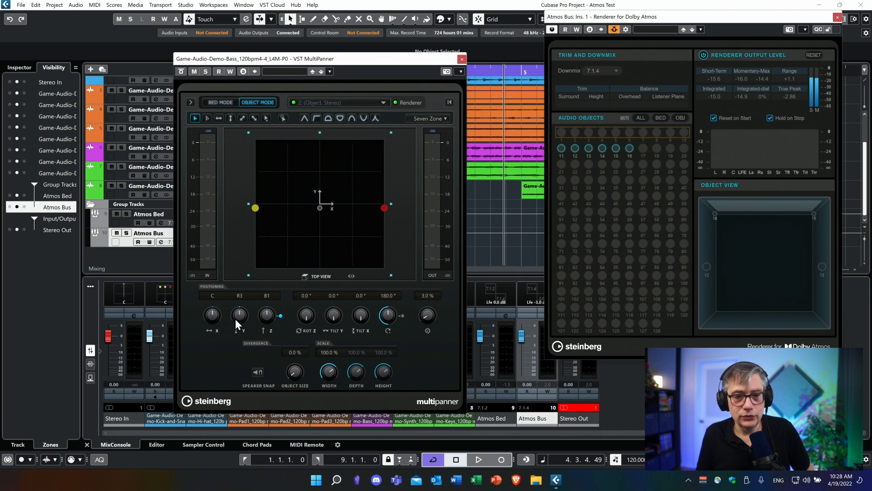
drag(236, 318, 241, 326)
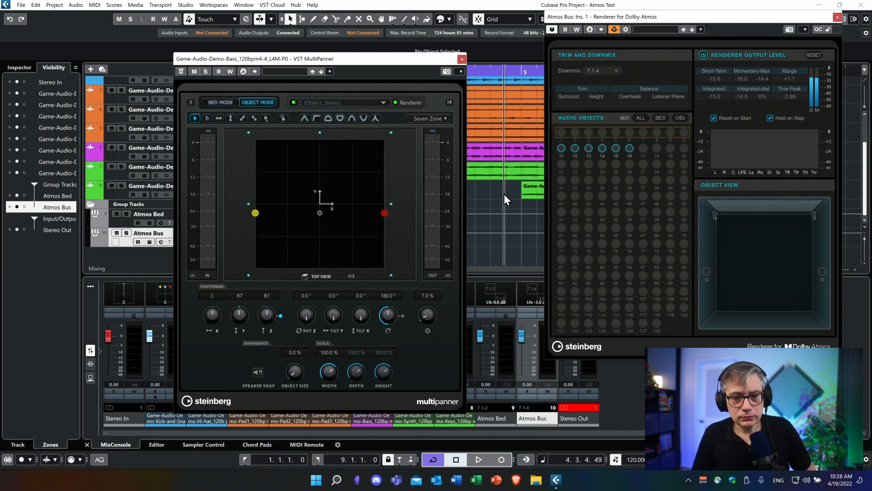
click(462, 59)
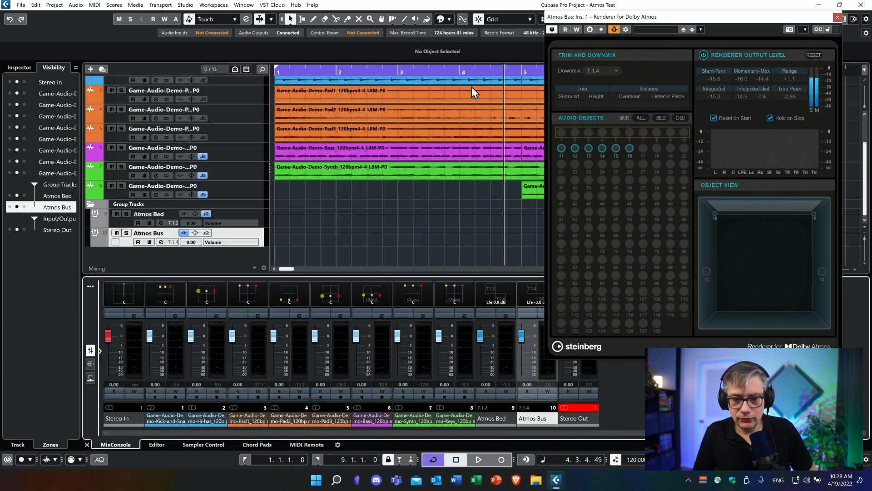
Step: Set the Synth channel's object size to 52% in its VST MultiPanner
double_click(412, 295)
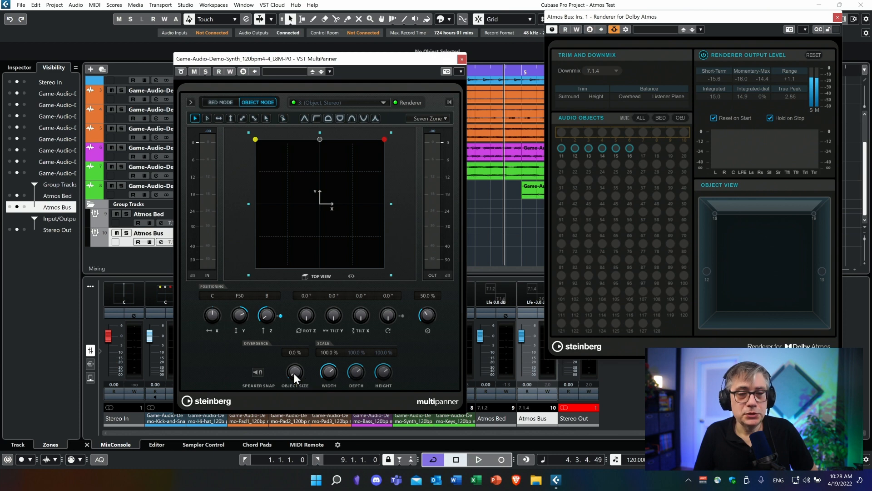
drag(295, 373, 303, 334)
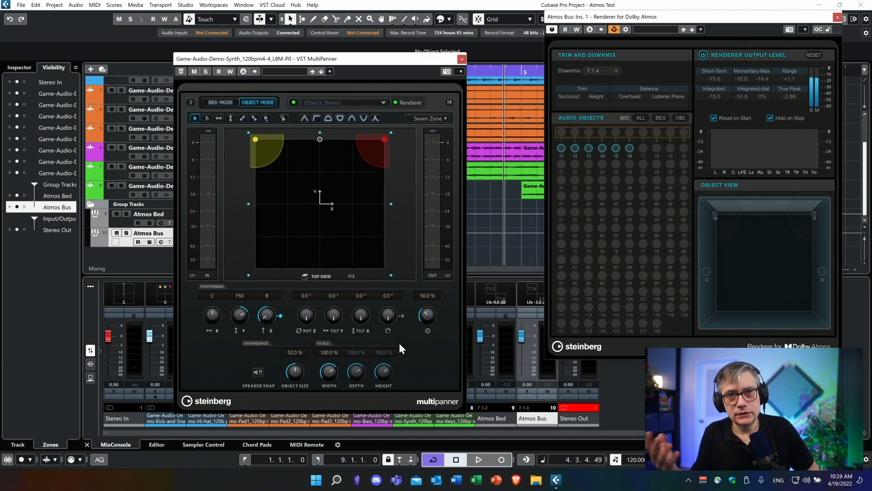
click(463, 60)
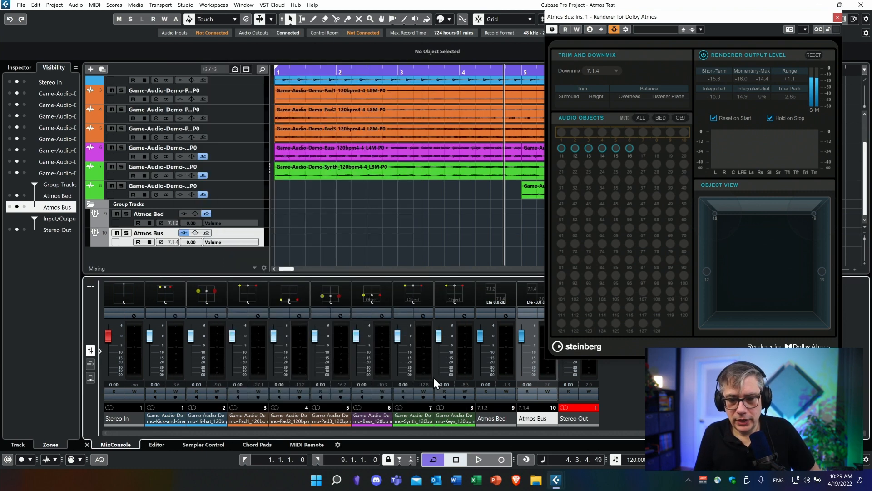
Step: In the Keys channel's VST MultiPanner, set Y to R25, Z to T31, object size to 20% and scale width to 68.2%
double_click(456, 295)
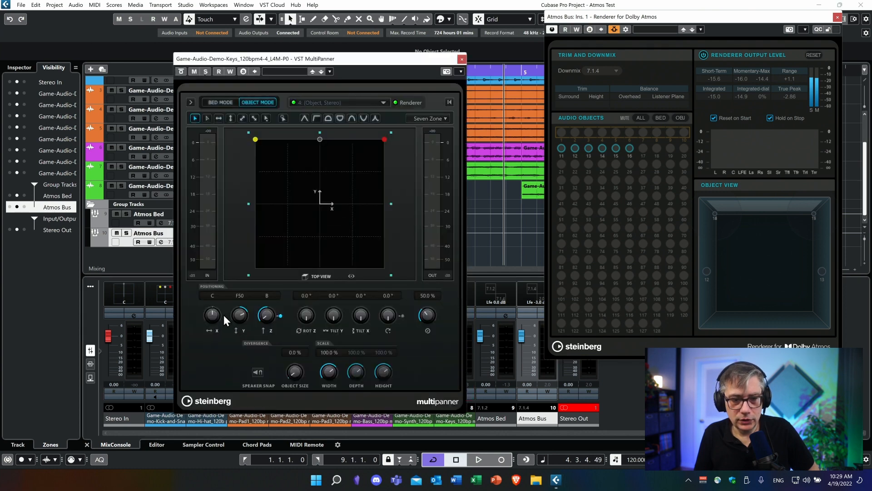
drag(239, 315, 238, 353)
drag(266, 320, 278, 281)
drag(296, 372, 326, 389)
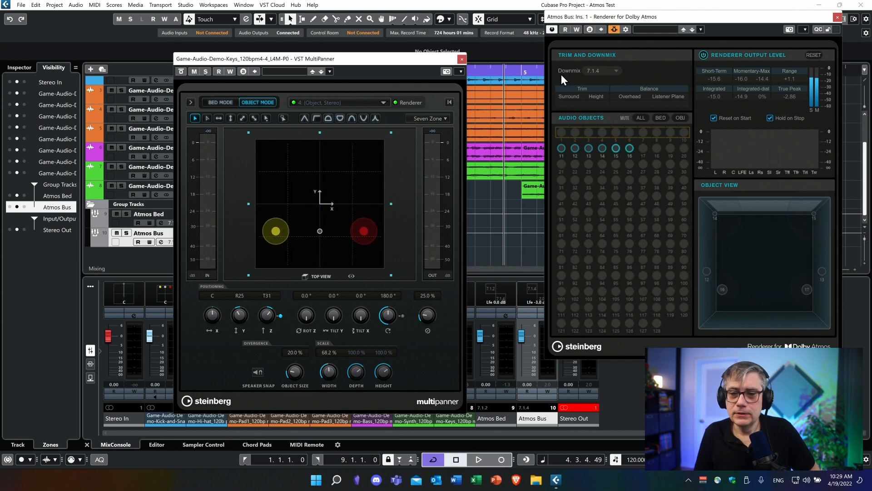
click(462, 59)
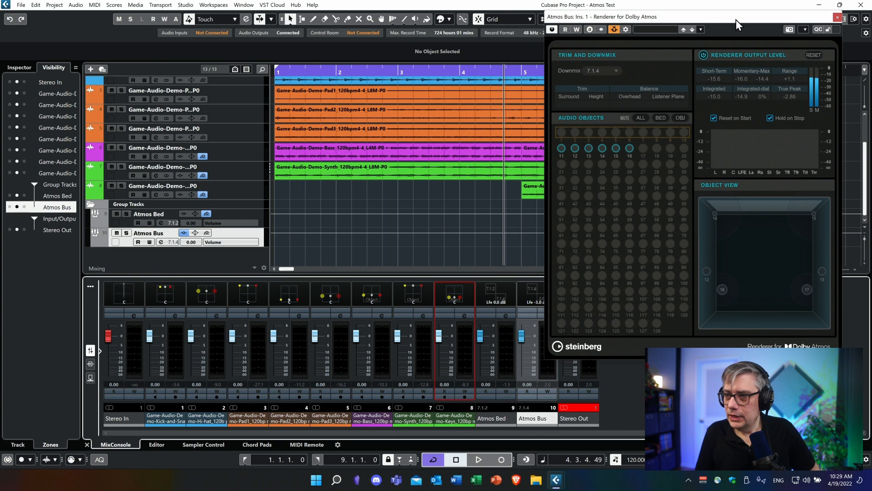
Step: Bring the whole renderer window into view and play the mix to examine the positioned objects and output levels
drag(741, 20, 477, 17)
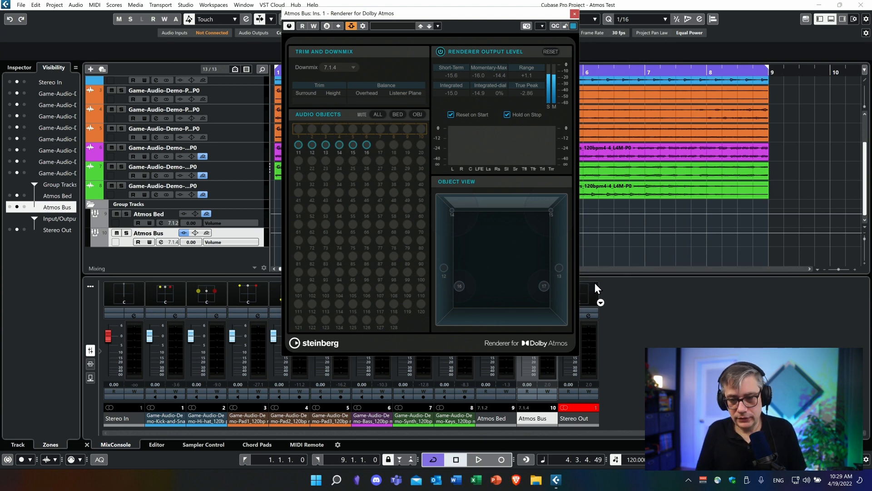
key(space)
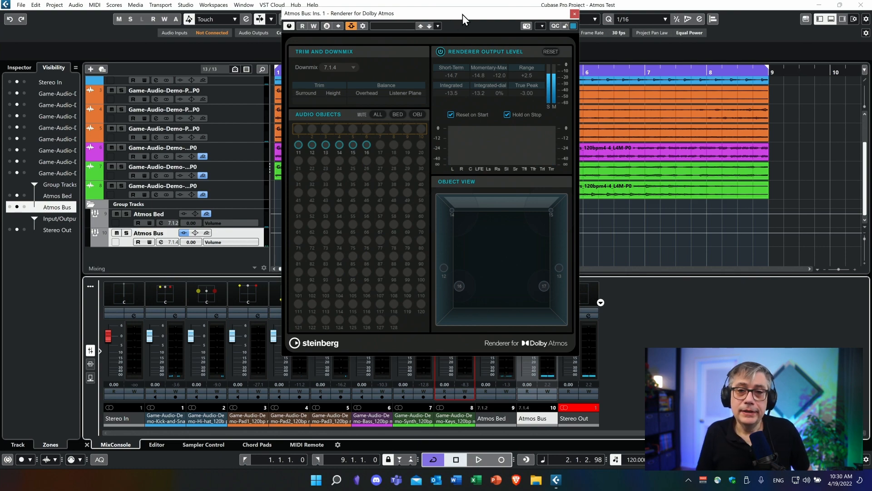
drag(462, 14, 356, 40)
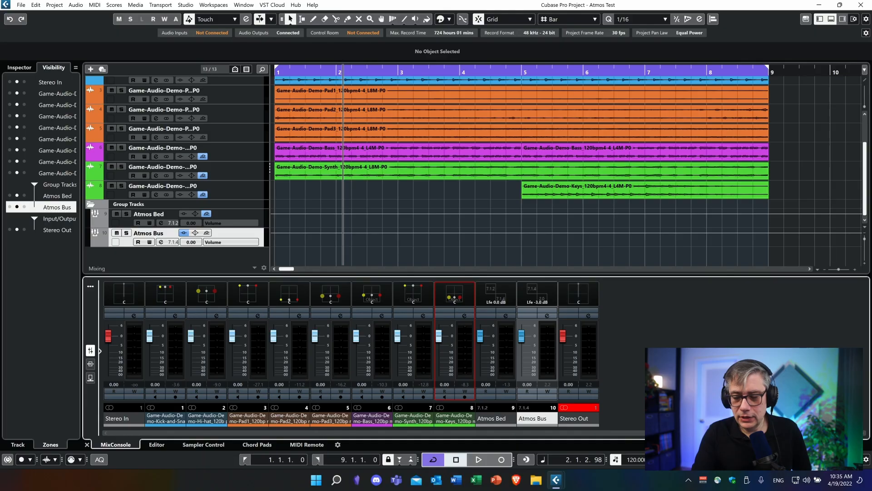
Step: Export the ADM file from ADM Authoring to the Desktop as Atmos Test in Broadcast Wave Format, replacing the existing file
click(56, 5)
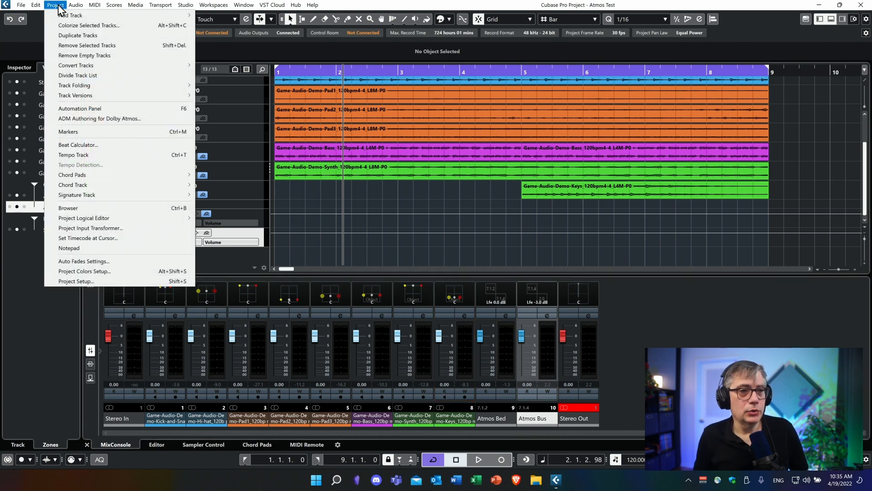
click(89, 119)
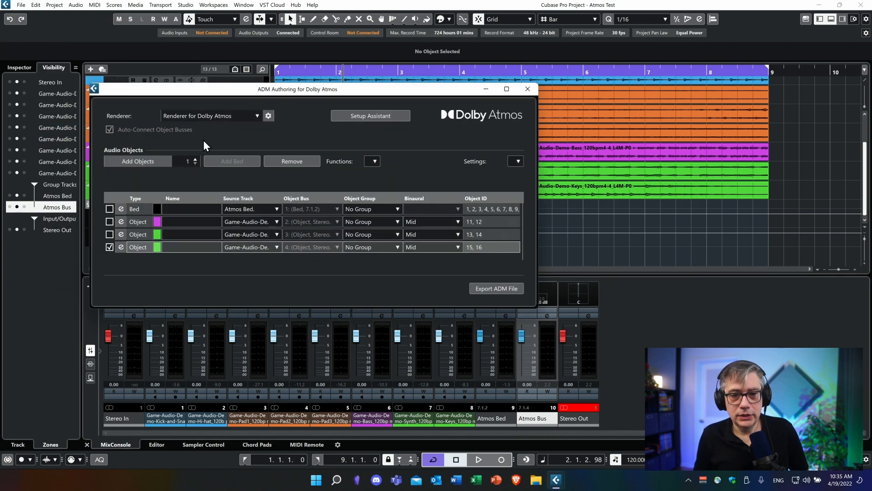
click(505, 289)
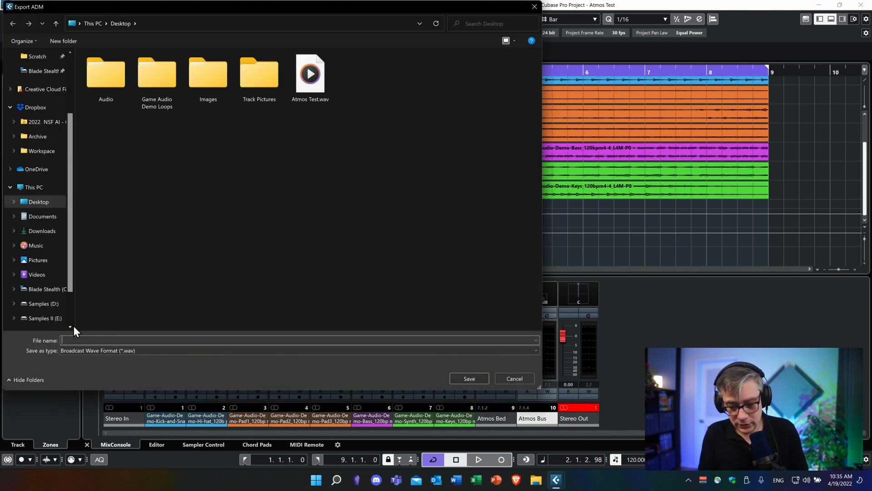
text(Atmos Test)
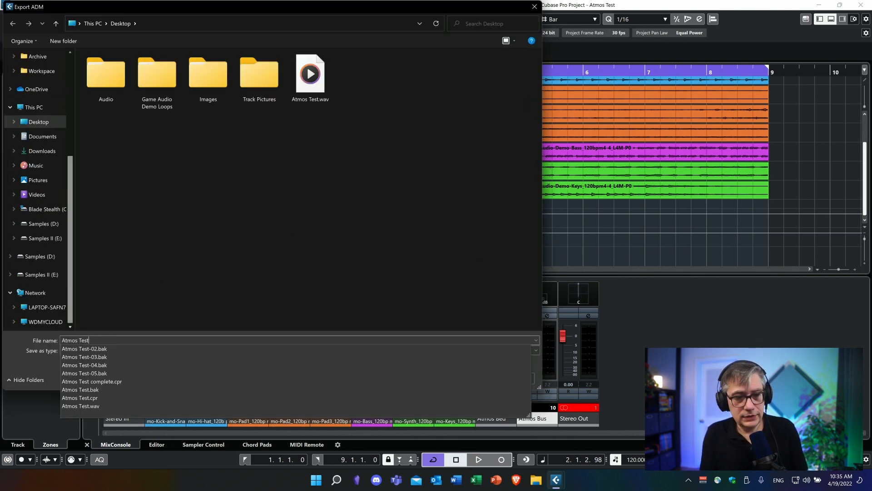
click(197, 271)
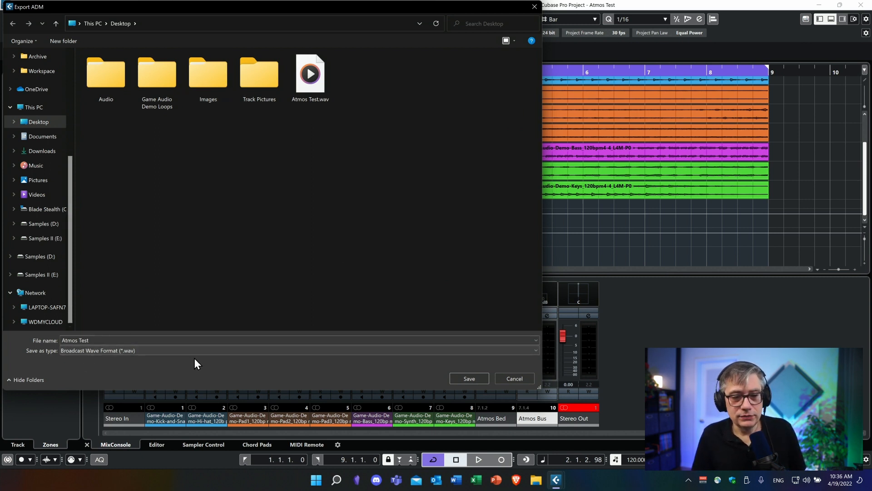
click(470, 379)
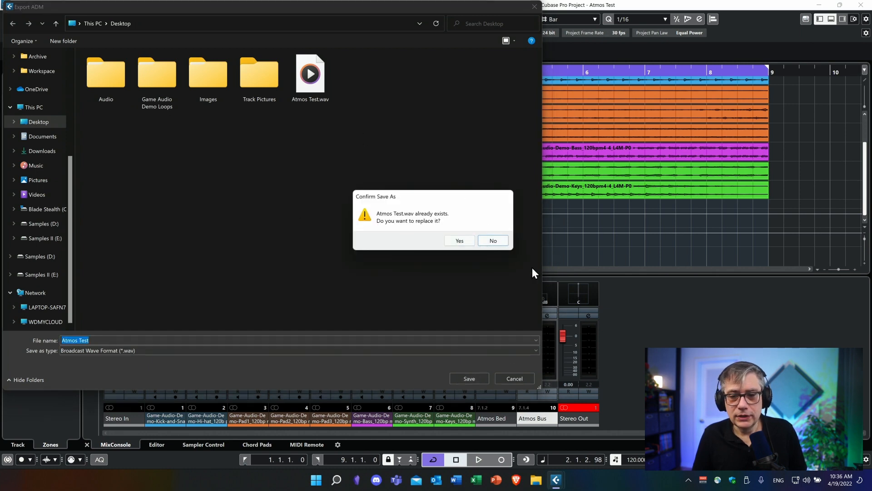
click(459, 240)
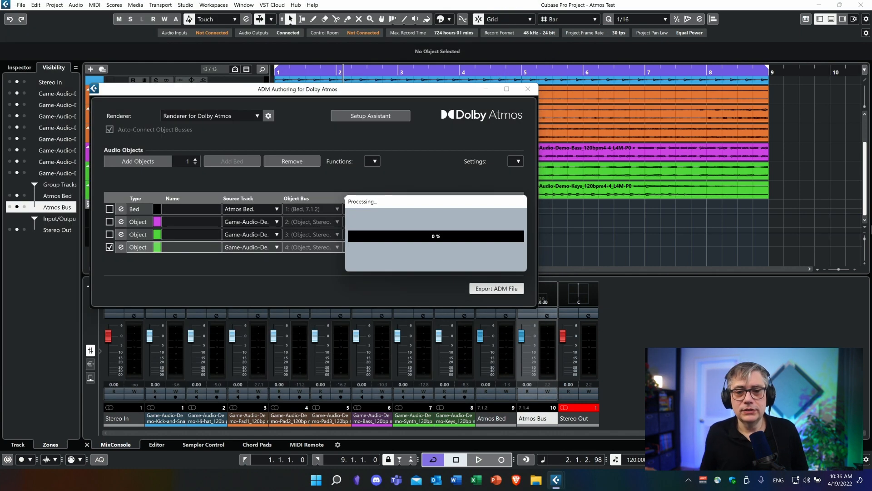